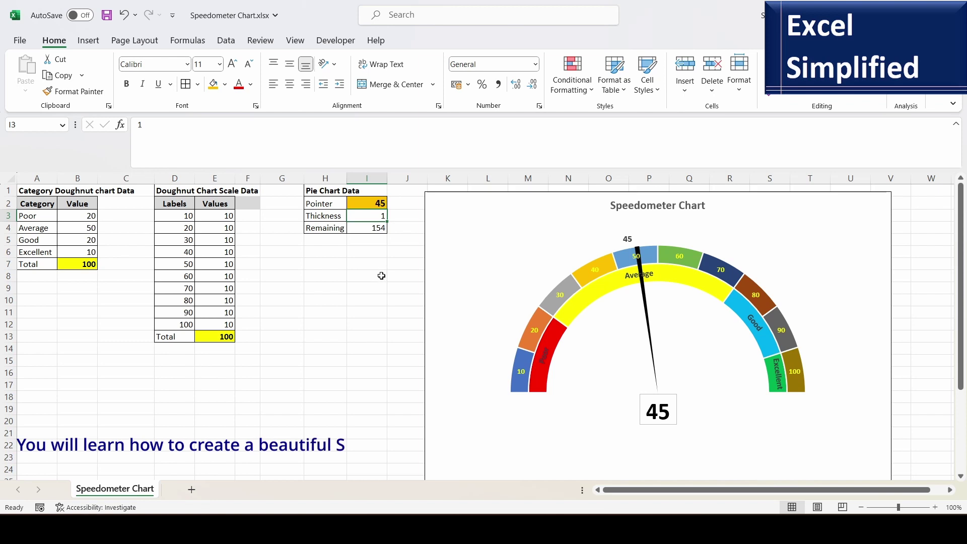
# - Change the Pointer value in I2 to 85, then to 30, so the needle follows
pyautogui.click(380, 204)
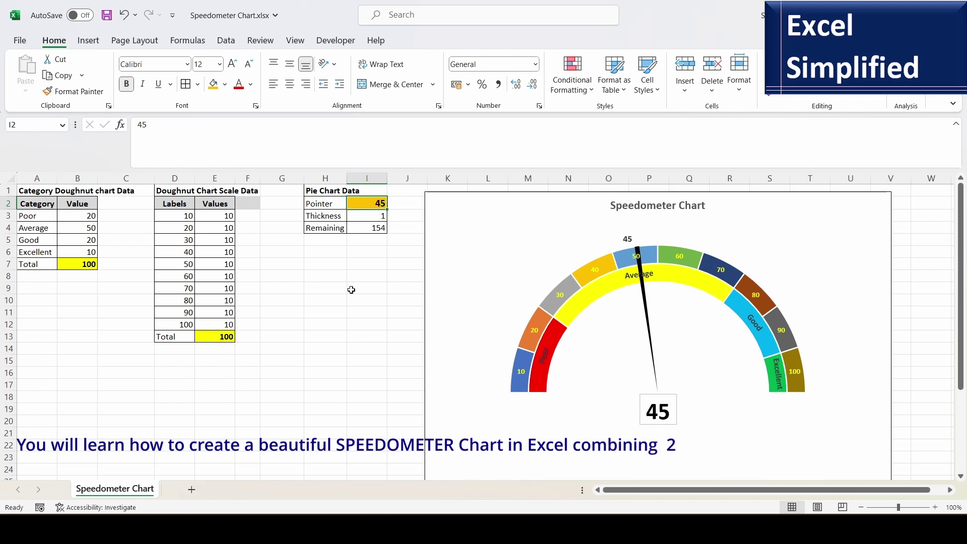
pyautogui.write('85')
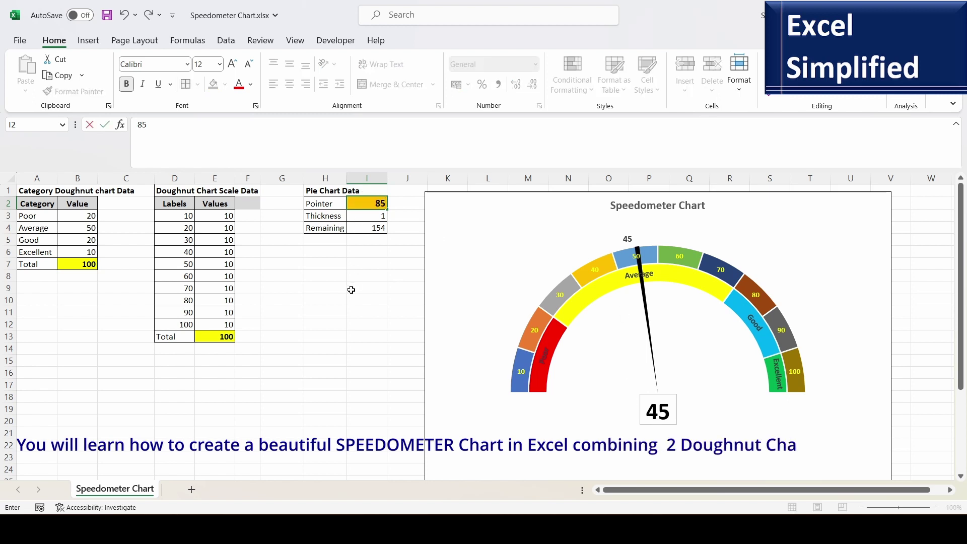
pyautogui.press('Return')
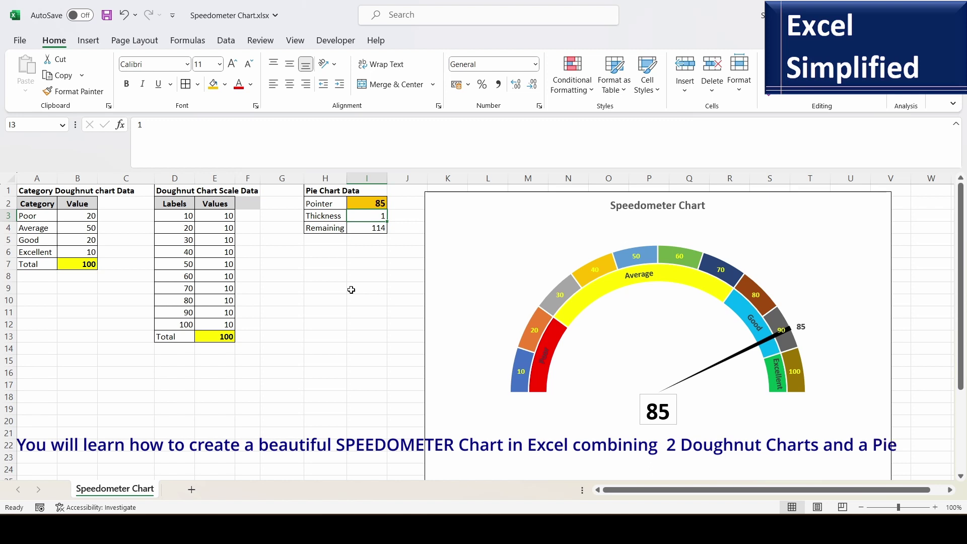
pyautogui.click(369, 202)
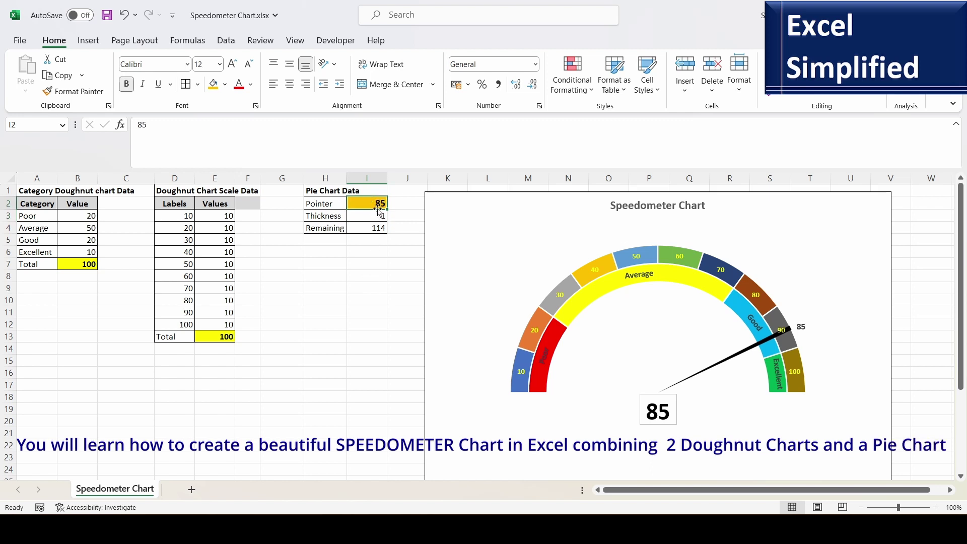
pyautogui.write('30')
pyautogui.hotkey('ctrl', 'Return')
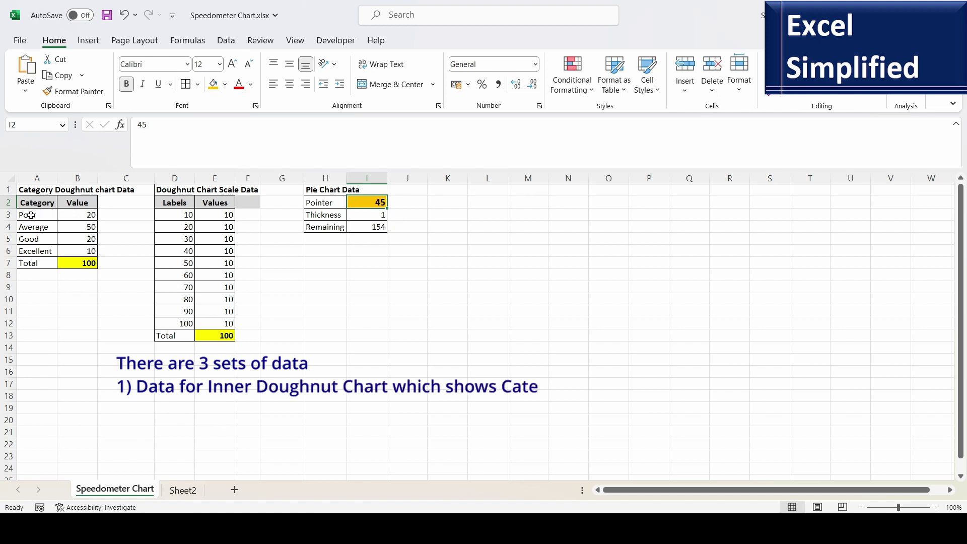
pyautogui.moveTo(31, 215); pyautogui.dragTo(37, 250)
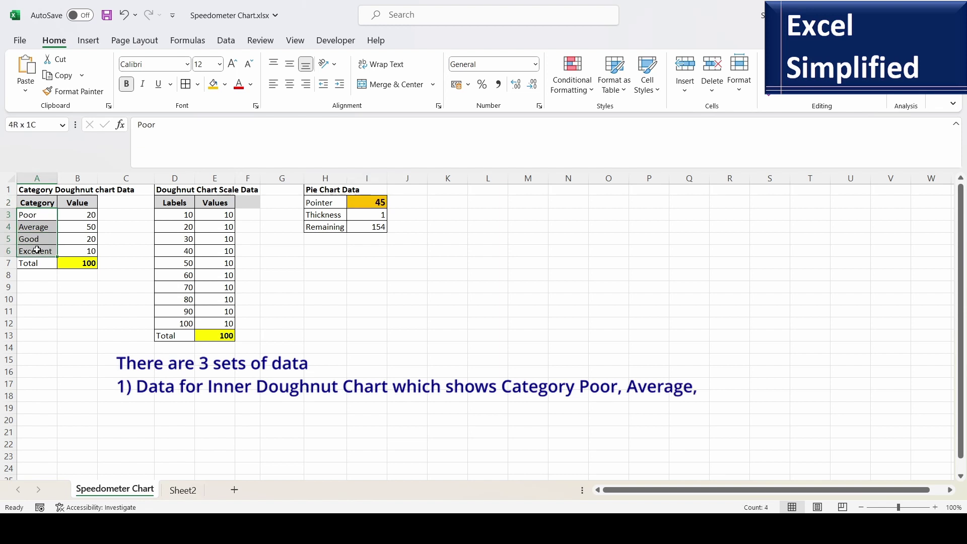
pyautogui.click(89, 216)
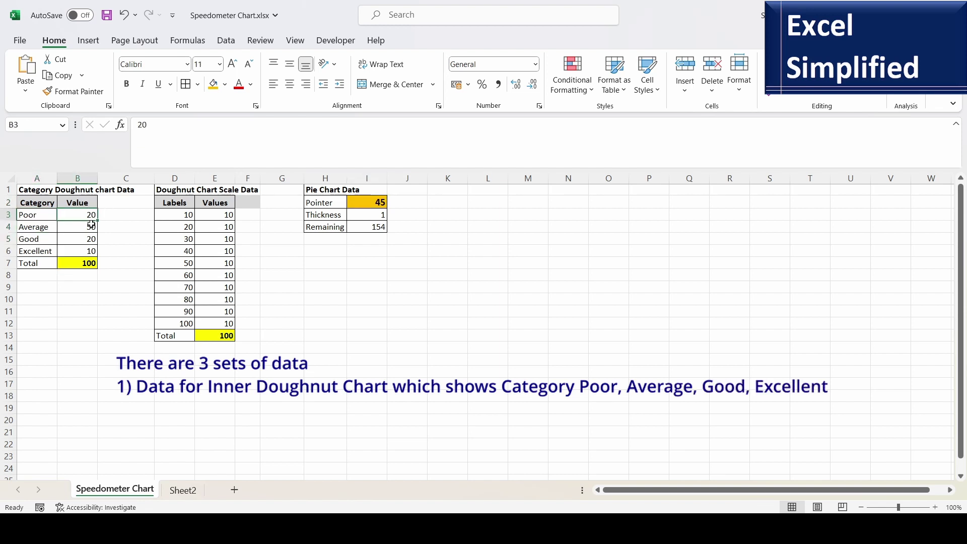
pyautogui.click(91, 225)
pyautogui.click(90, 238)
pyautogui.click(90, 250)
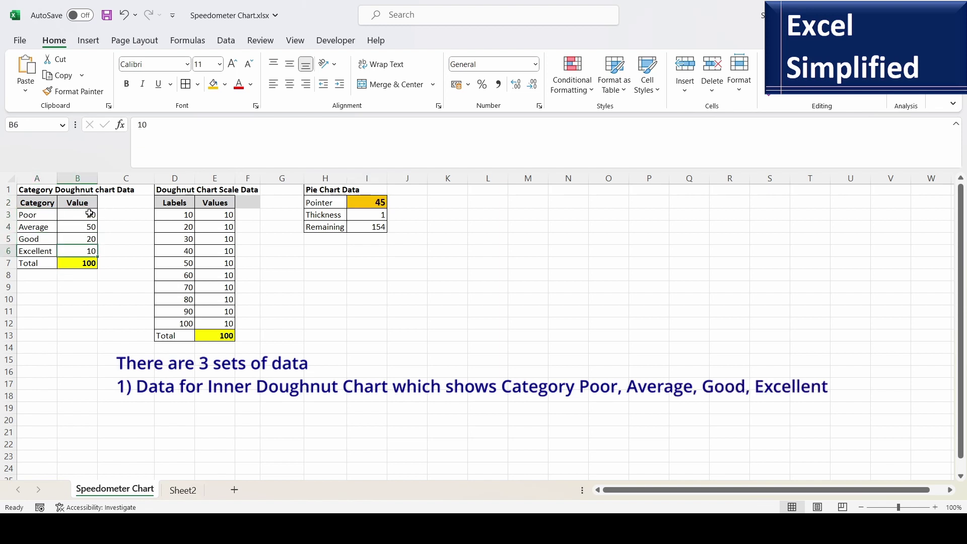
pyautogui.click(84, 216)
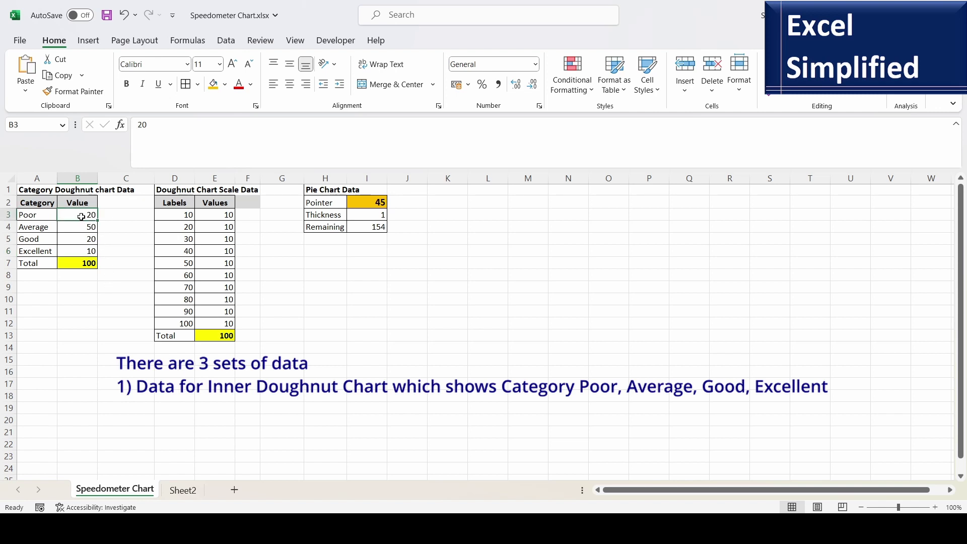
pyautogui.moveTo(80, 233); pyautogui.dragTo(73, 268)
pyautogui.click(78, 263)
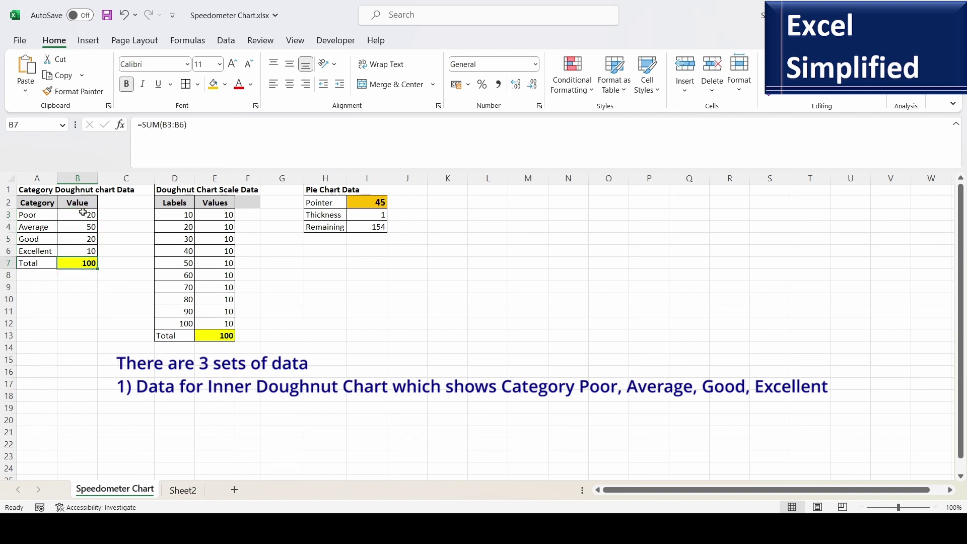
pyautogui.moveTo(83, 212); pyautogui.dragTo(78, 262)
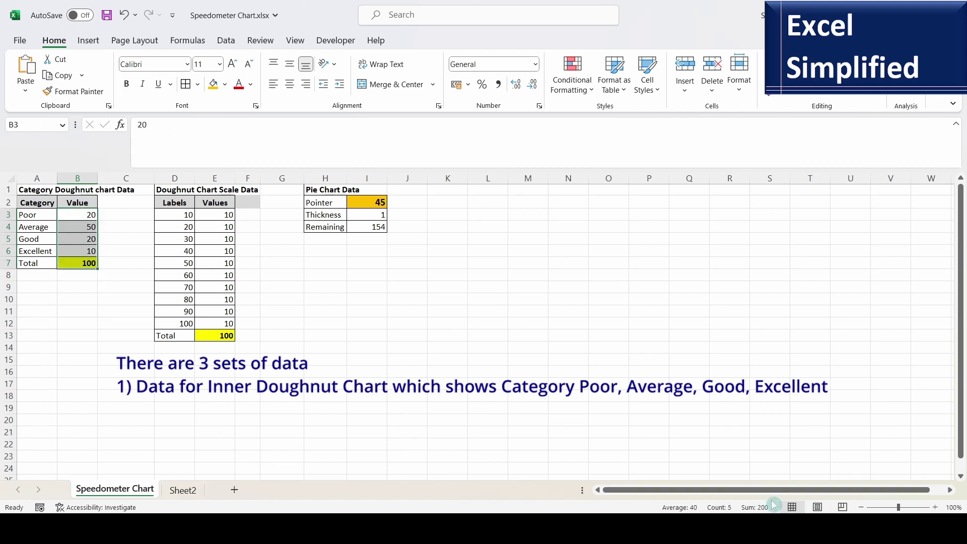
pyautogui.click(132, 227)
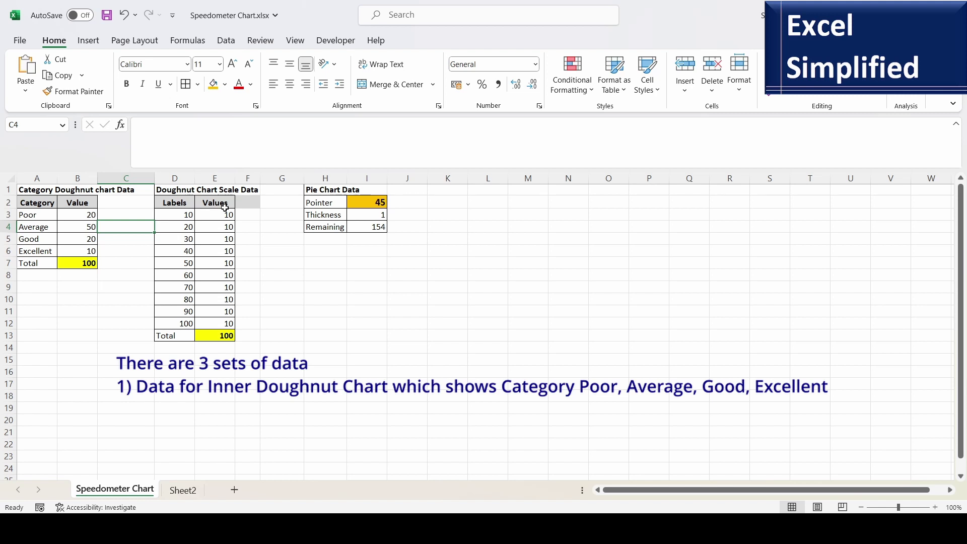
pyautogui.click(178, 216)
pyautogui.moveTo(179, 216); pyautogui.dragTo(178, 324)
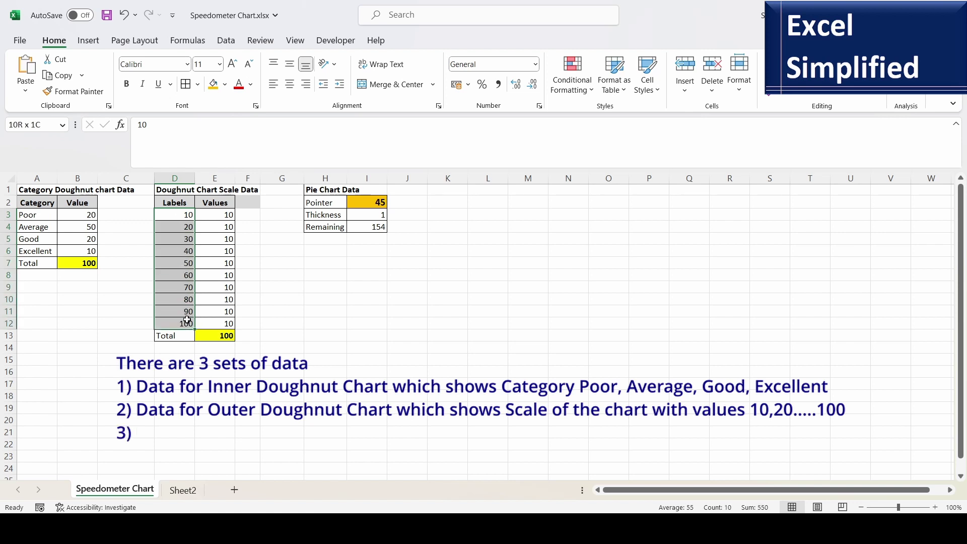
pyautogui.moveTo(229, 217); pyautogui.dragTo(227, 322)
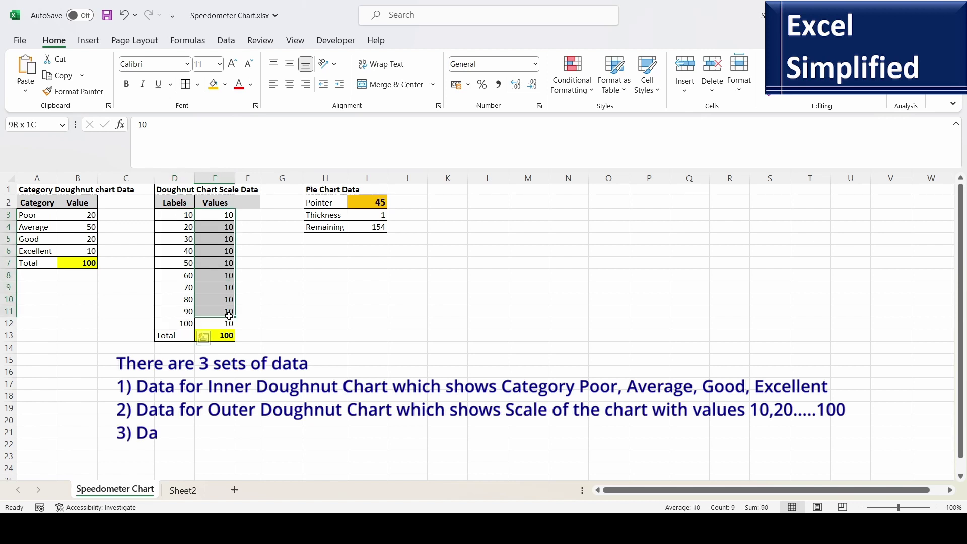
pyautogui.click(226, 216)
pyautogui.moveTo(226, 216); pyautogui.dragTo(225, 325)
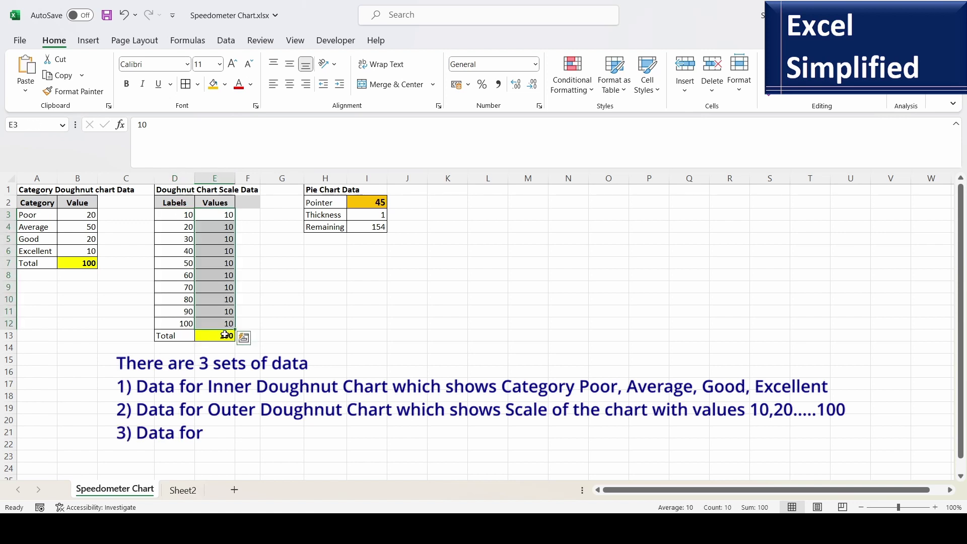
pyautogui.click(225, 335)
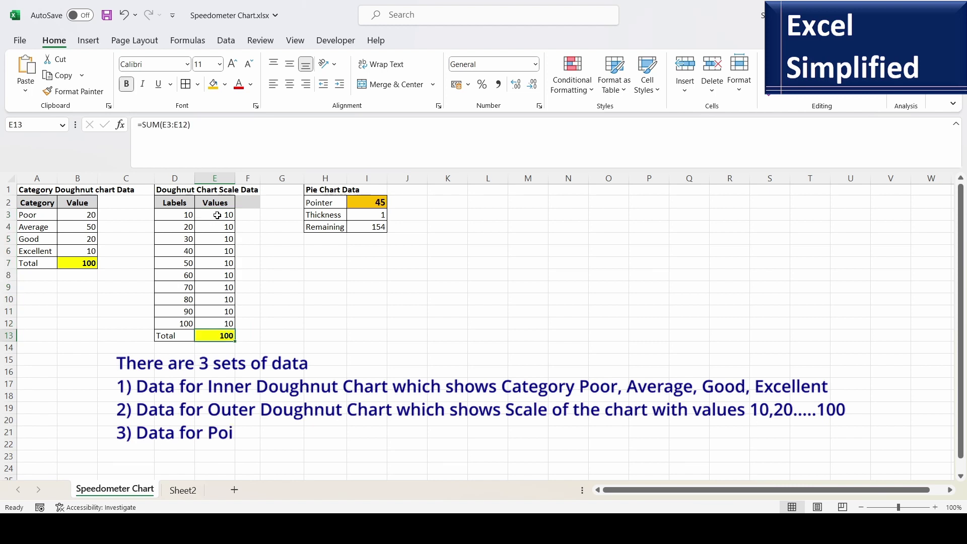
pyautogui.moveTo(218, 215); pyautogui.dragTo(224, 333)
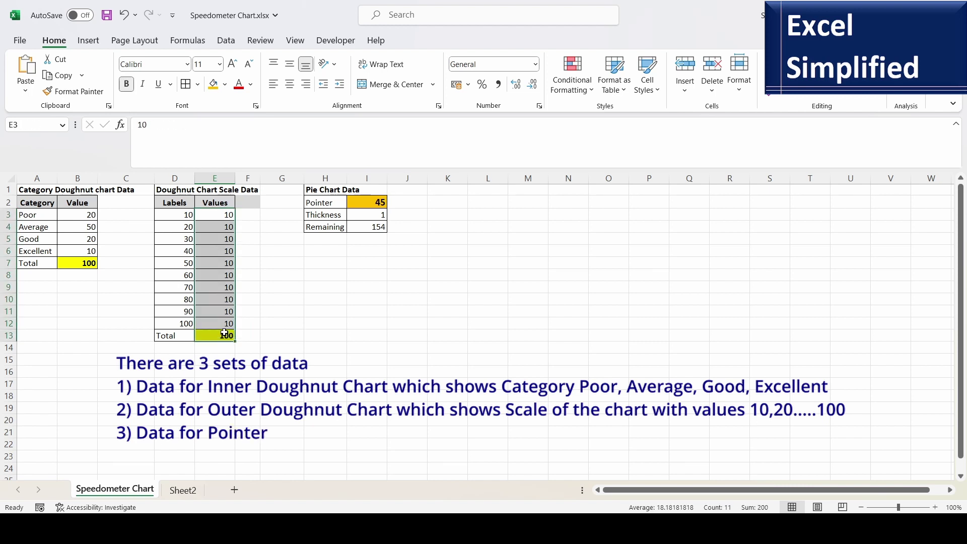
pyautogui.click(325, 275)
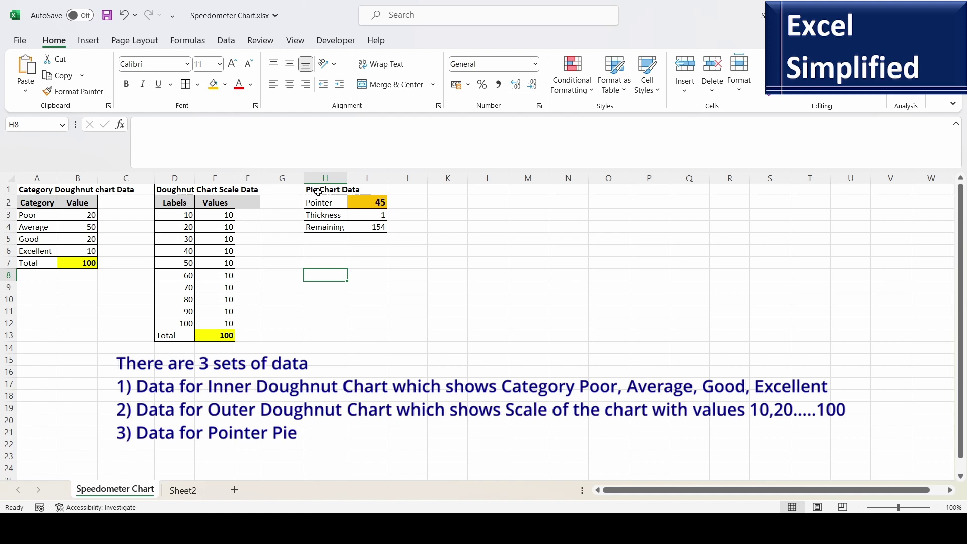
pyautogui.click(319, 191)
pyautogui.click(319, 202)
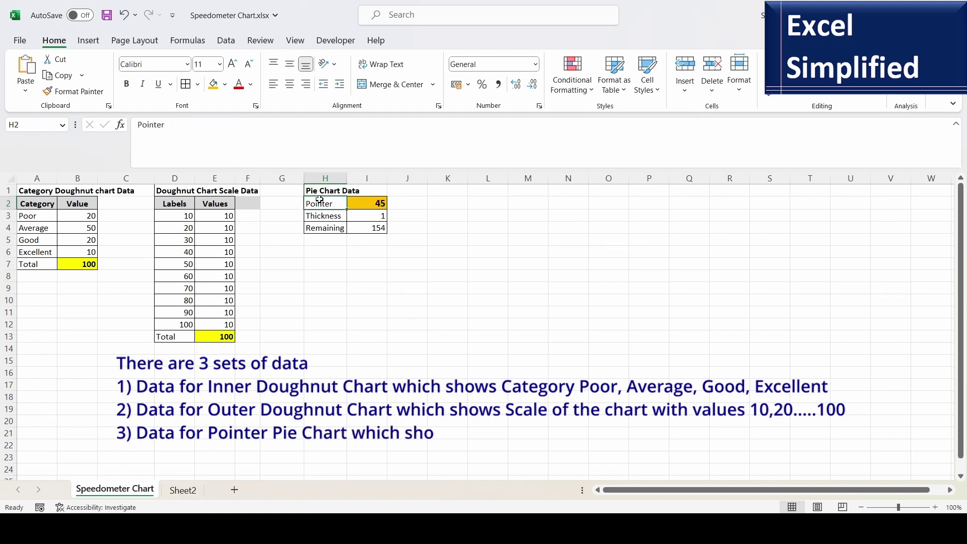
pyautogui.press('Right')
pyautogui.hotkey('shift', 'Down')
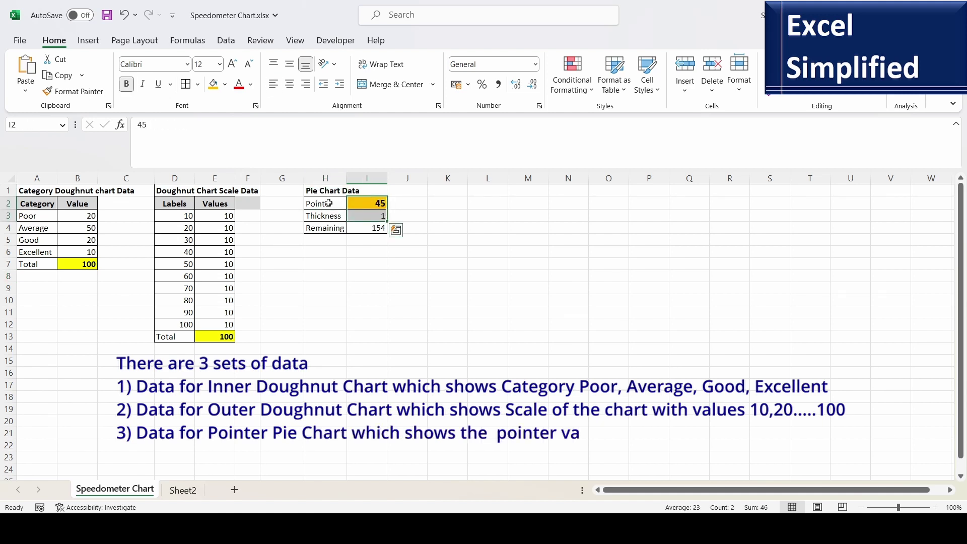
pyautogui.click(329, 203)
pyautogui.click(361, 204)
pyautogui.click(333, 217)
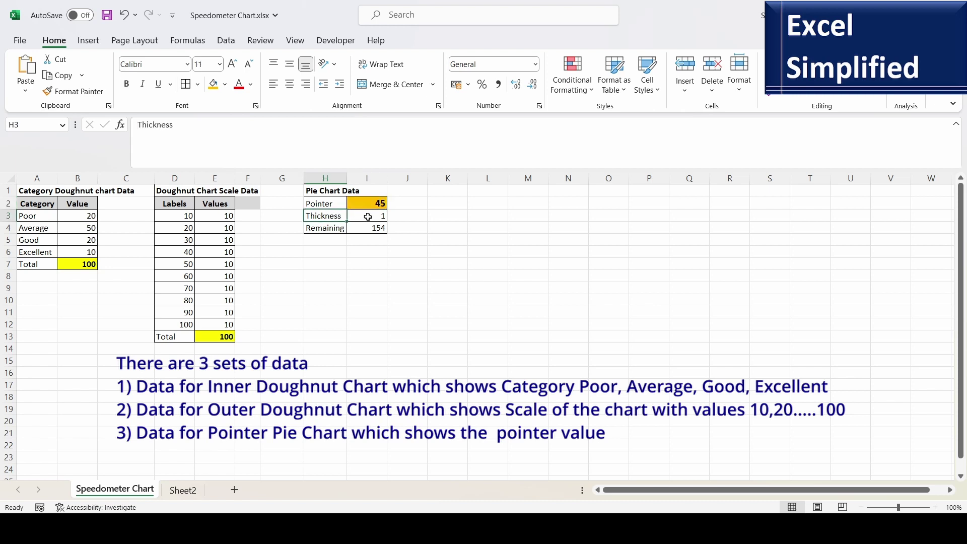
pyautogui.click(372, 216)
pyautogui.click(321, 229)
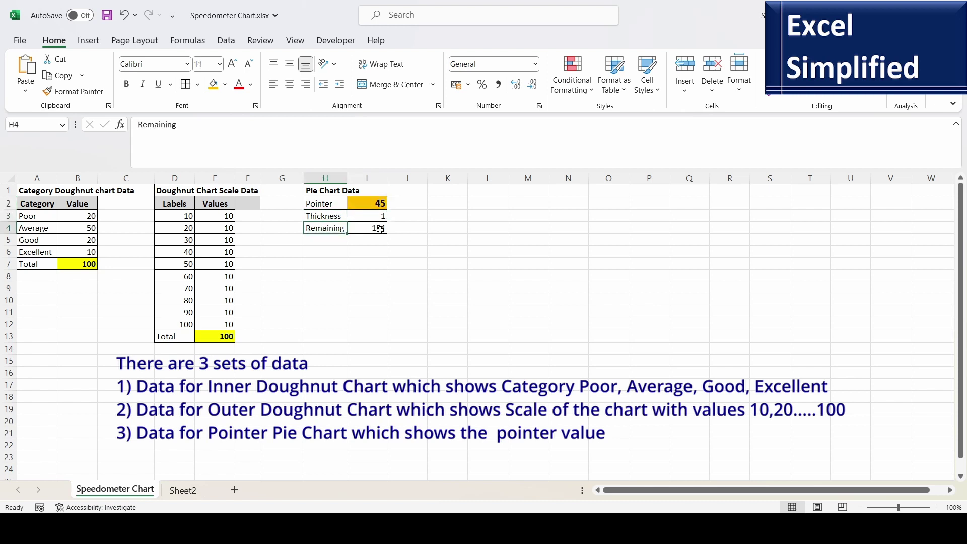
pyautogui.moveTo(378, 203); pyautogui.dragTo(378, 213)
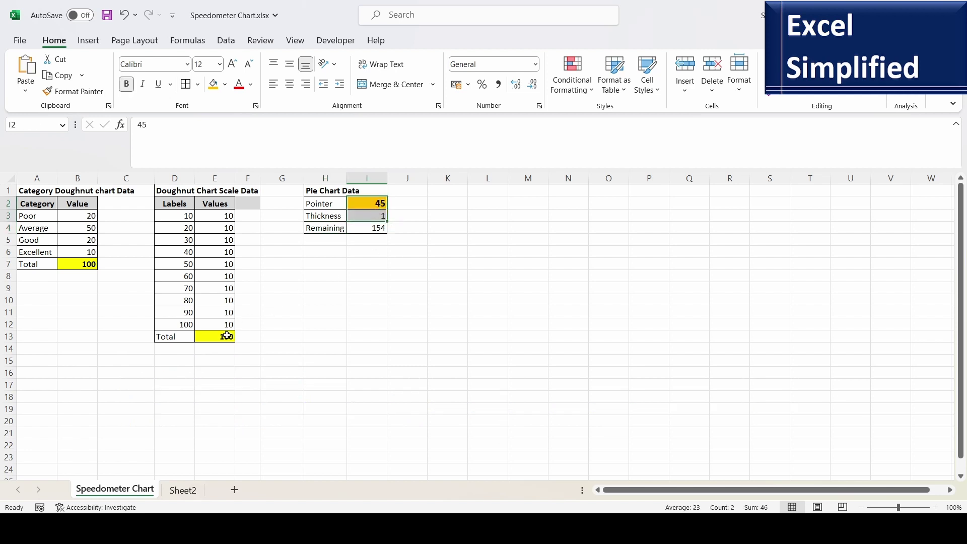
# - Check the scale Total in E13 and the Remaining formula =2*E13-(I3+I2) in I4
pyautogui.click(227, 335)
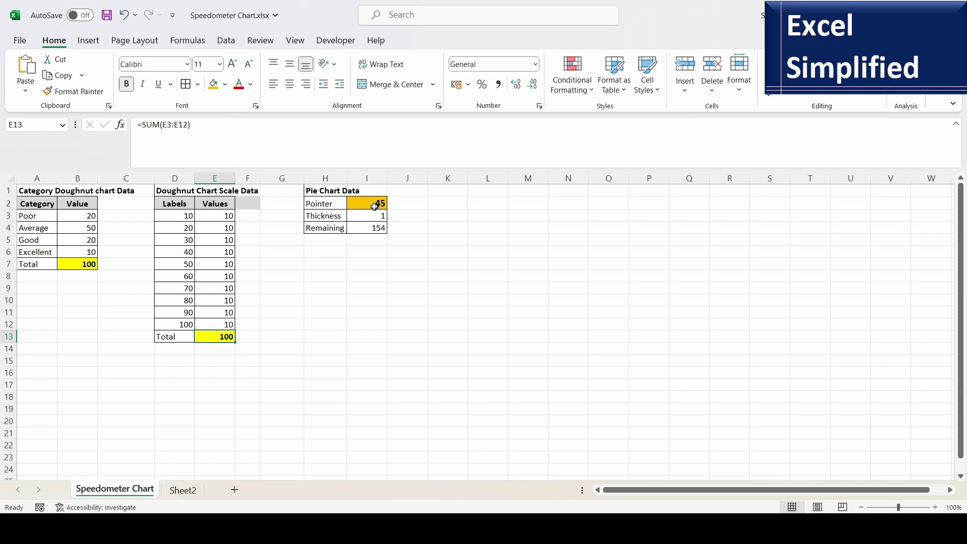
pyautogui.moveTo(373, 202); pyautogui.dragTo(373, 226)
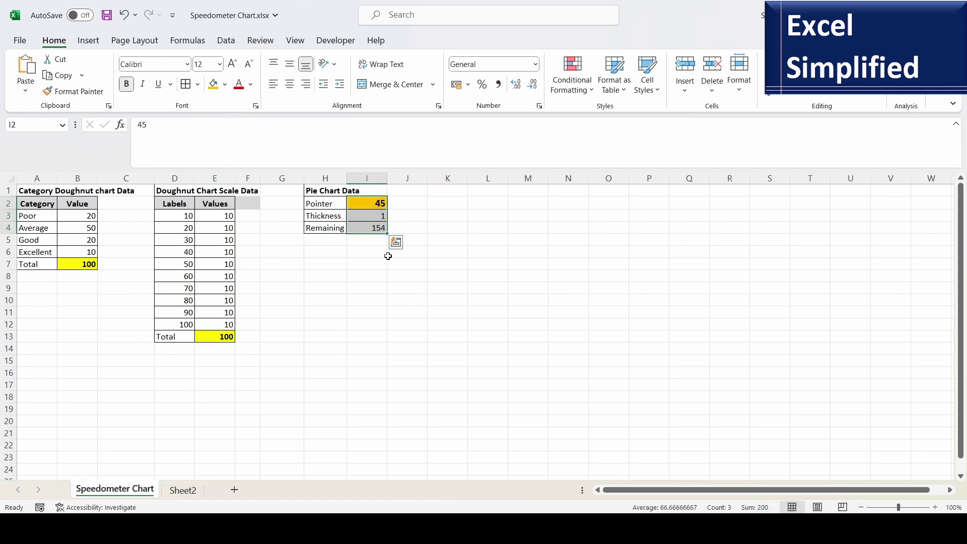
pyautogui.click(374, 229)
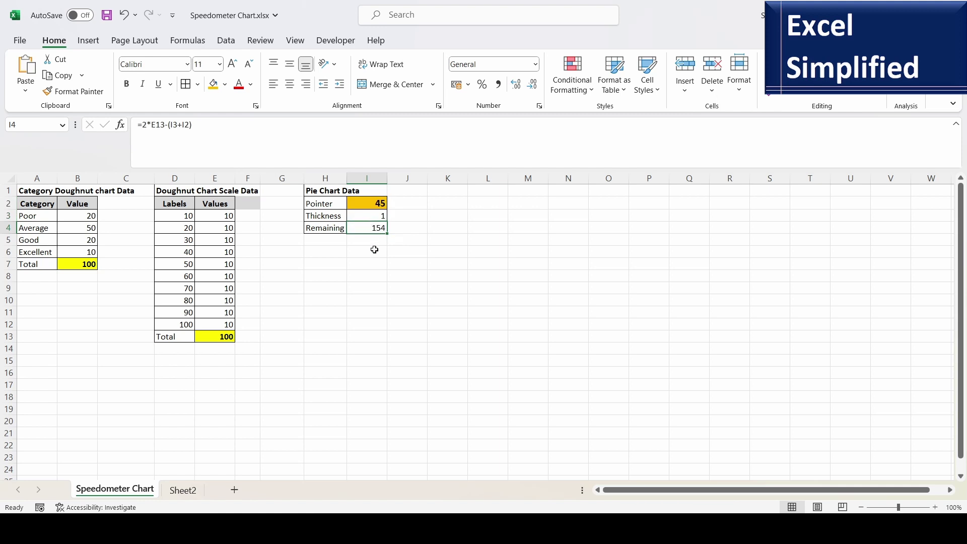
pyautogui.press('F2')
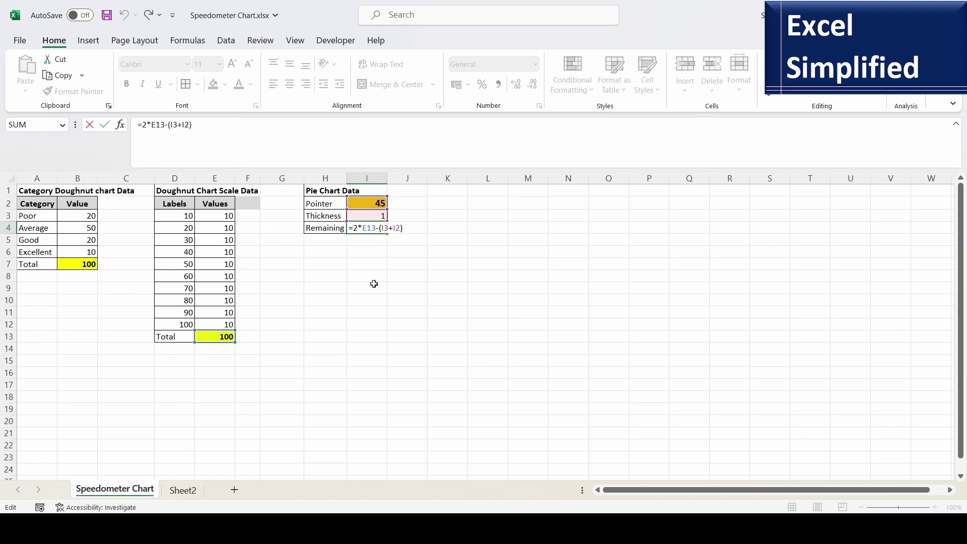
pyautogui.press('Return')
# - Set Pointer in I2 to 30, then back to 45, watching Remaining recalculate
pyautogui.click(373, 203)
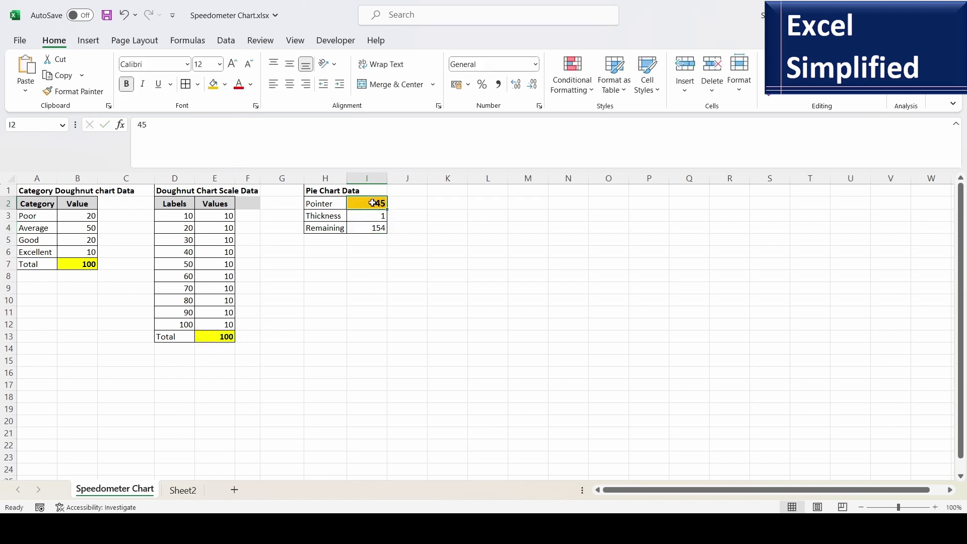
pyautogui.write('30')
pyautogui.press('Return')
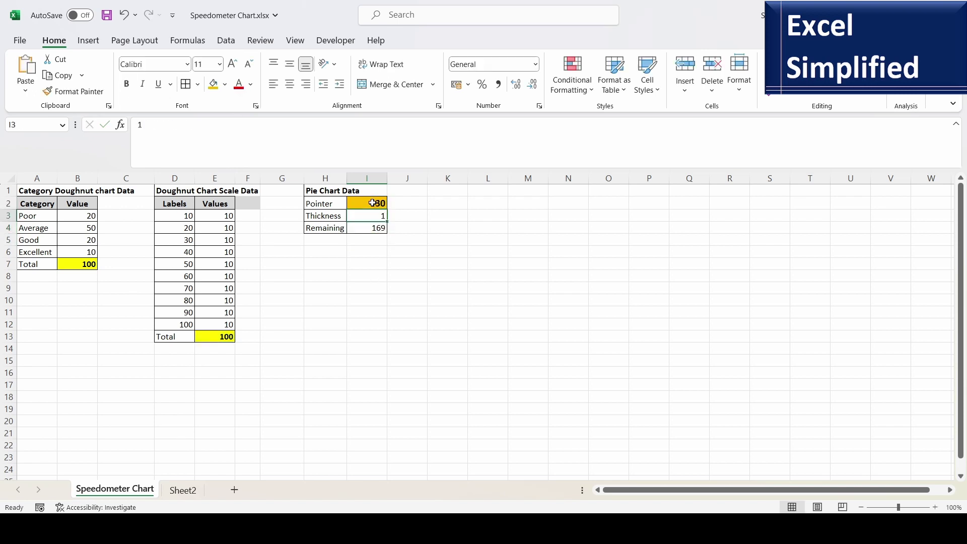
pyautogui.click(377, 229)
pyautogui.moveTo(377, 201); pyautogui.dragTo(374, 231)
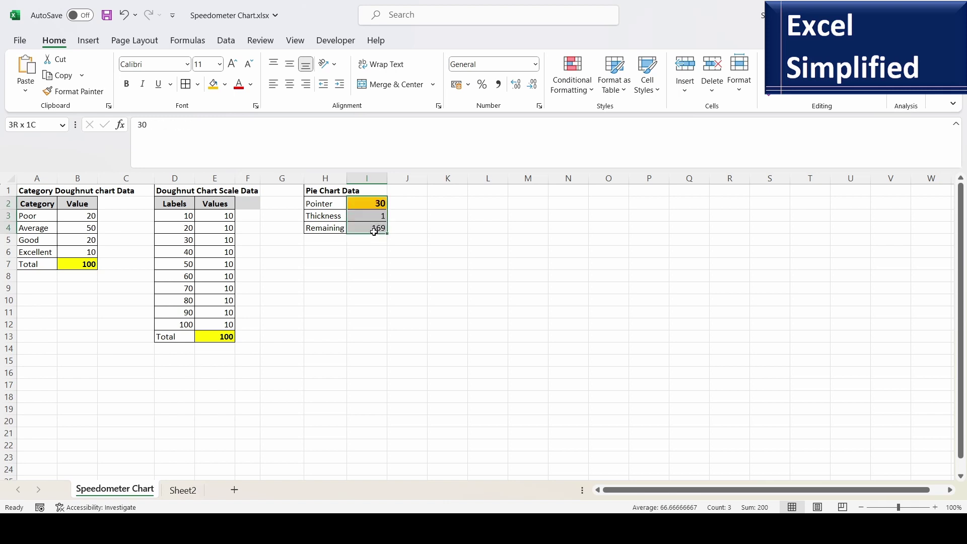
pyautogui.click(373, 203)
pyautogui.write('45')
pyautogui.press('Return')
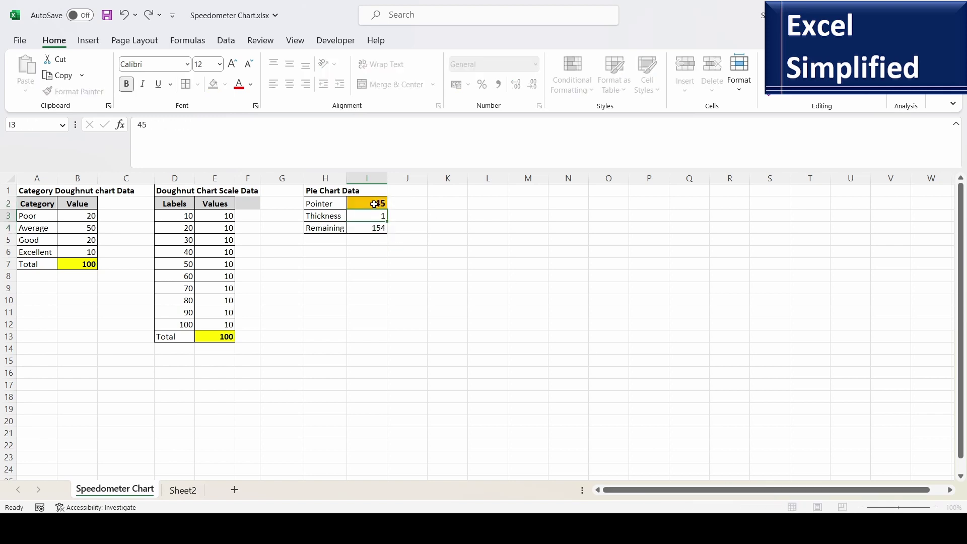
pyautogui.click(528, 240)
pyautogui.hotkey('alt', 'n')
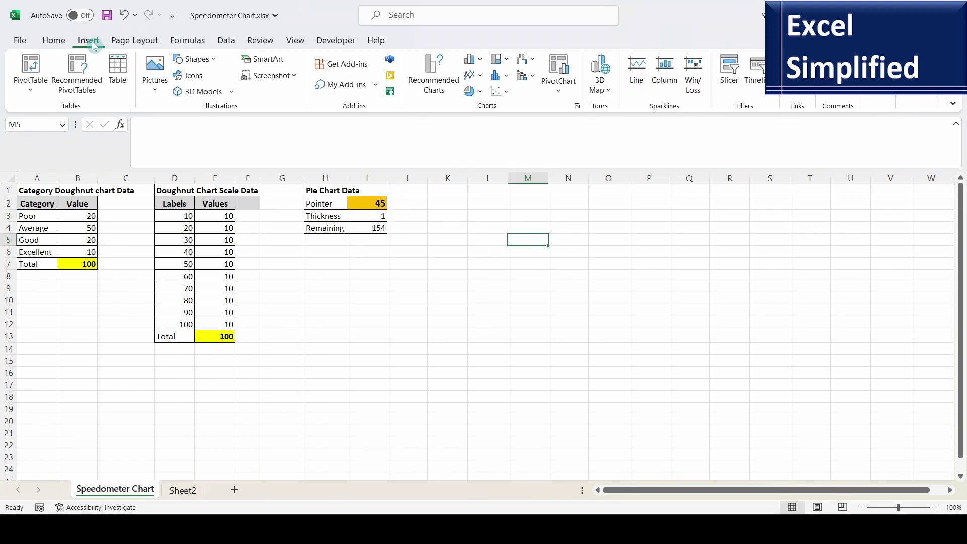
# - Insert an enlarged doughnut chart plotting B3:B7 as a series named Category
pyautogui.click(481, 94)
pyautogui.click(481, 257)
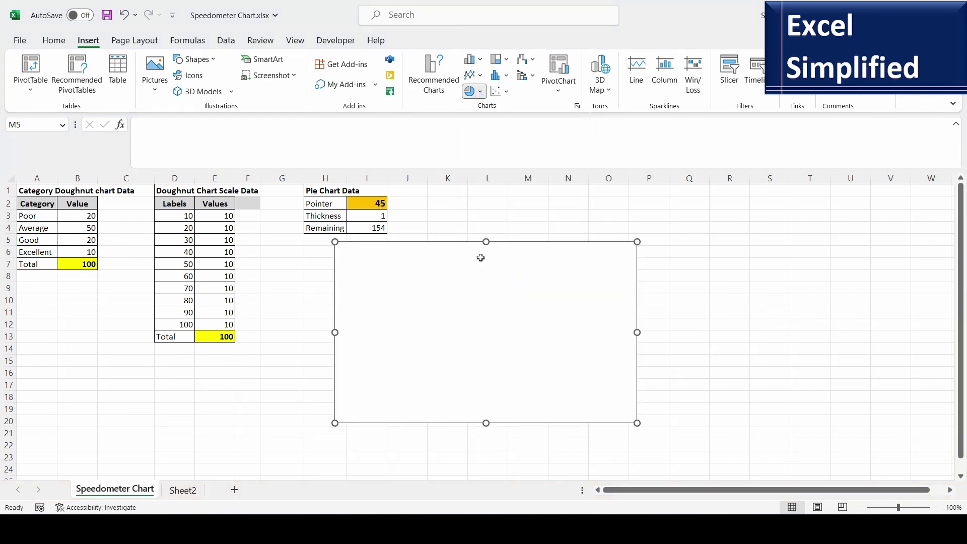
pyautogui.moveTo(637, 423); pyautogui.dragTo(882, 475)
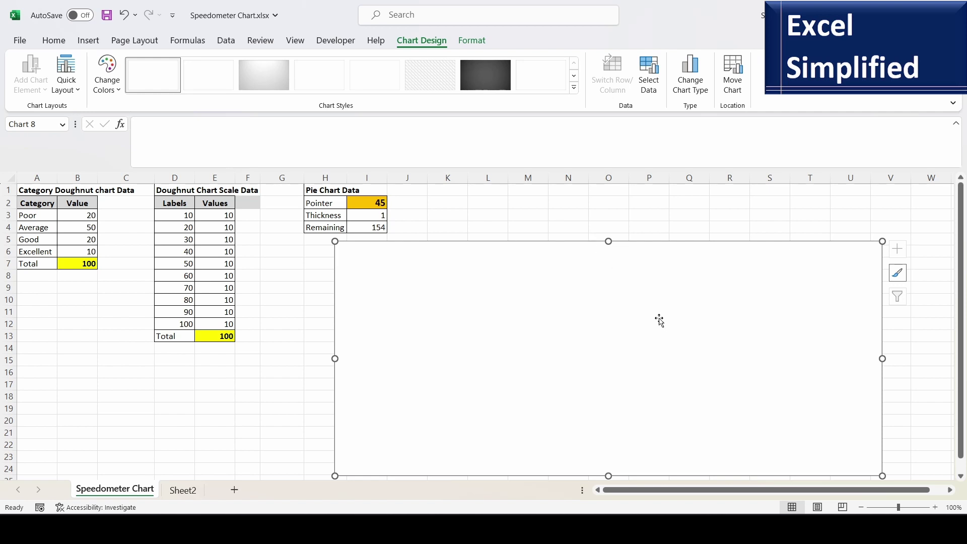
pyautogui.rightClick(644, 315)
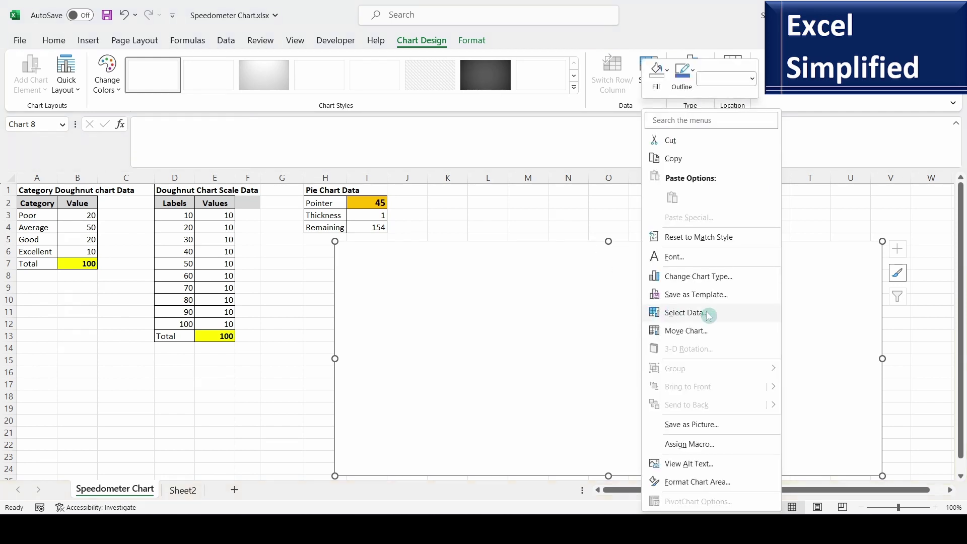
pyautogui.click(699, 316)
pyautogui.moveTo(78, 215); pyautogui.dragTo(86, 265)
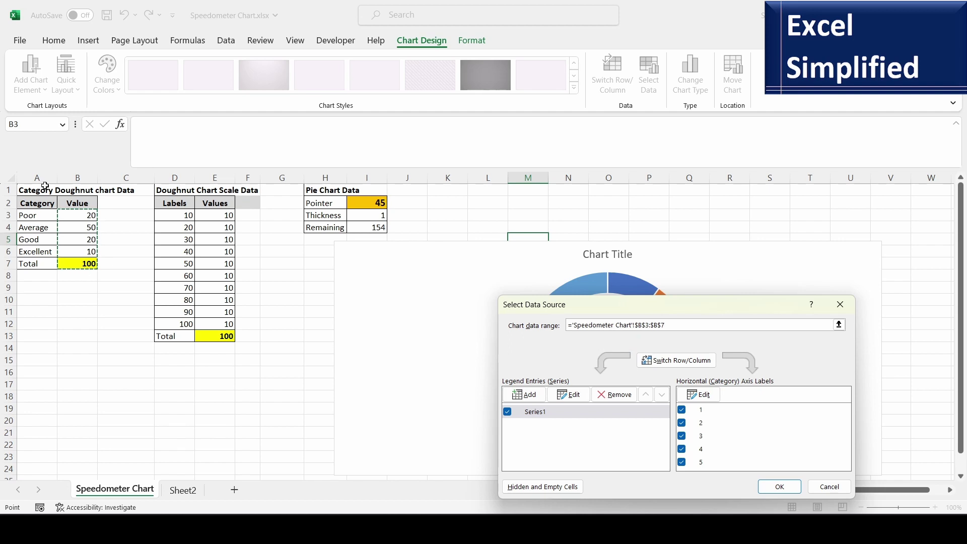
pyautogui.click(573, 396)
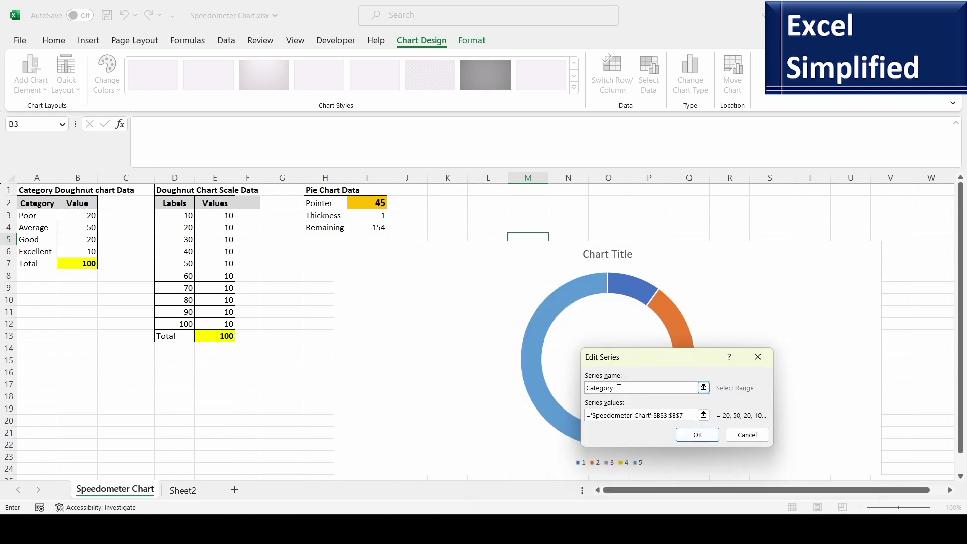
pyautogui.click(697, 434)
pyautogui.press('Return')
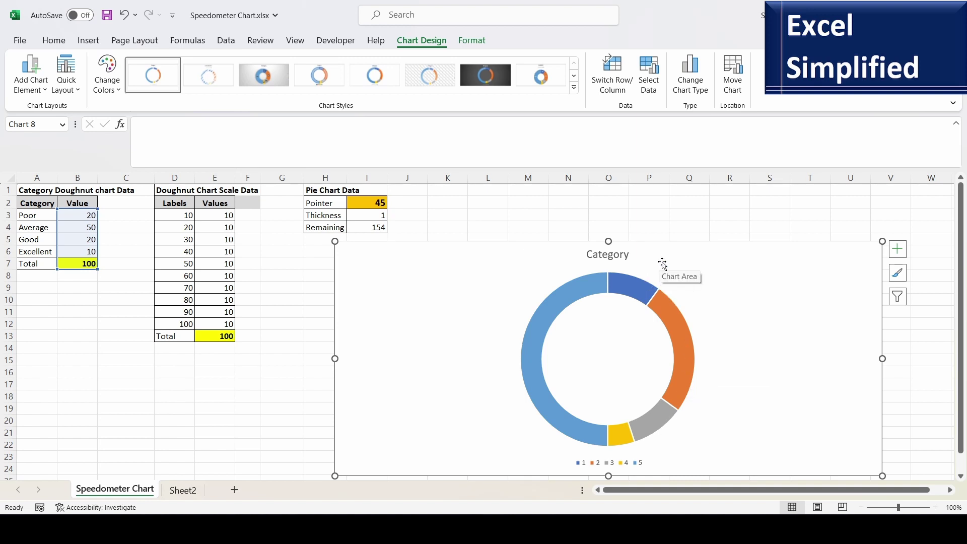
# - Format the doughnut series with a 90° angle of first slice
pyautogui.click(624, 277)
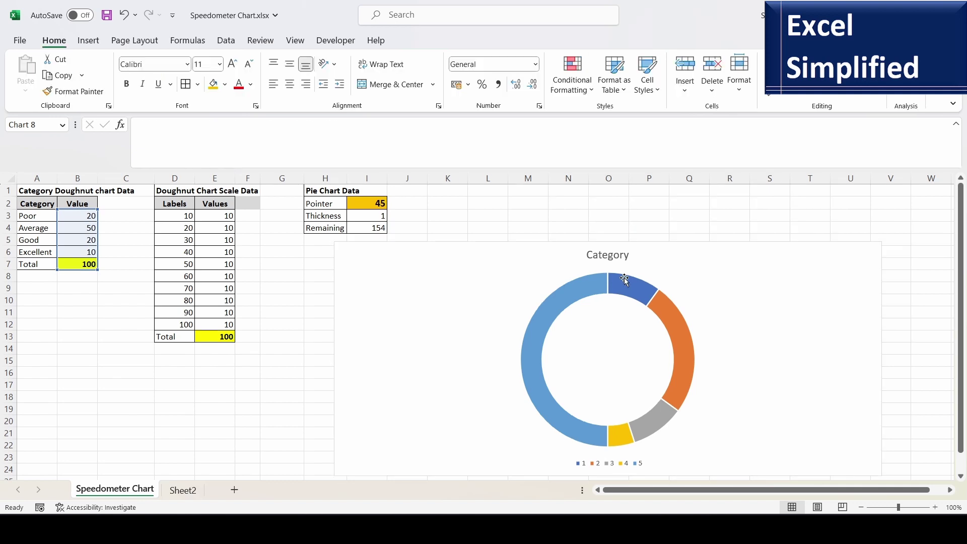
pyautogui.rightClick(631, 284)
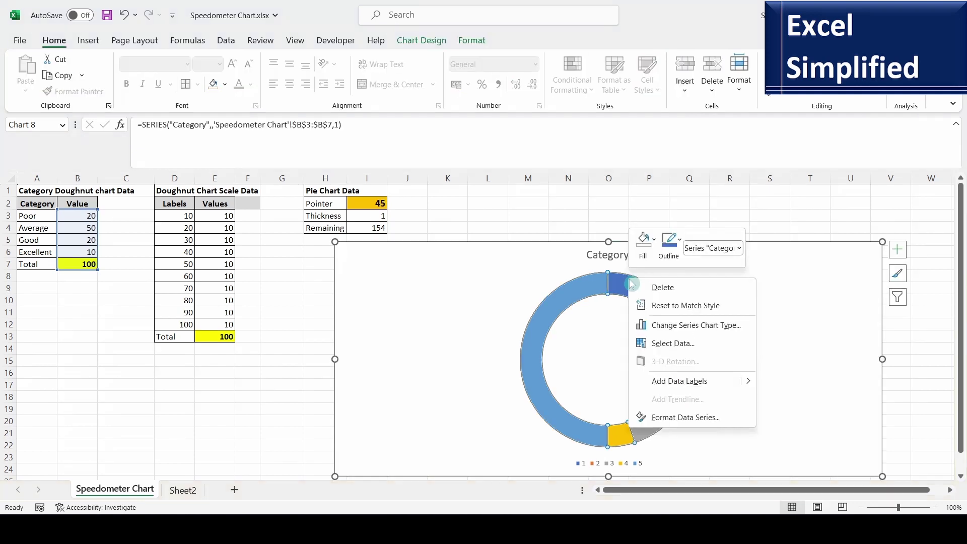
pyautogui.click(711, 418)
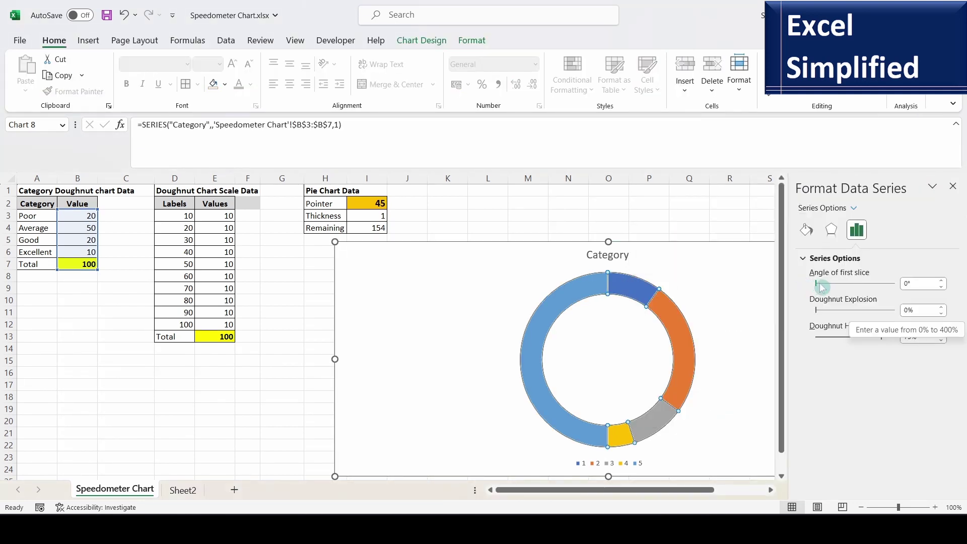
pyautogui.click(903, 283)
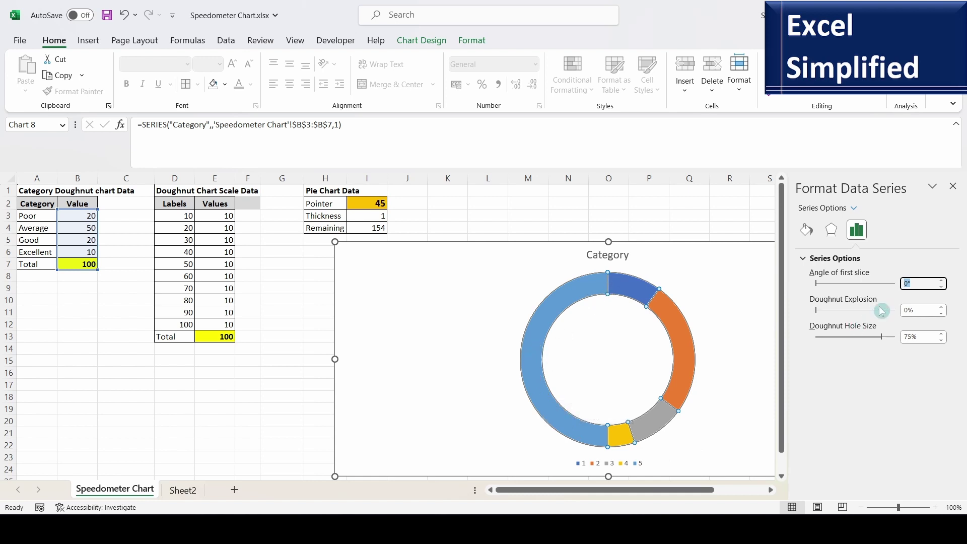
pyautogui.write('90')
pyautogui.press('Return')
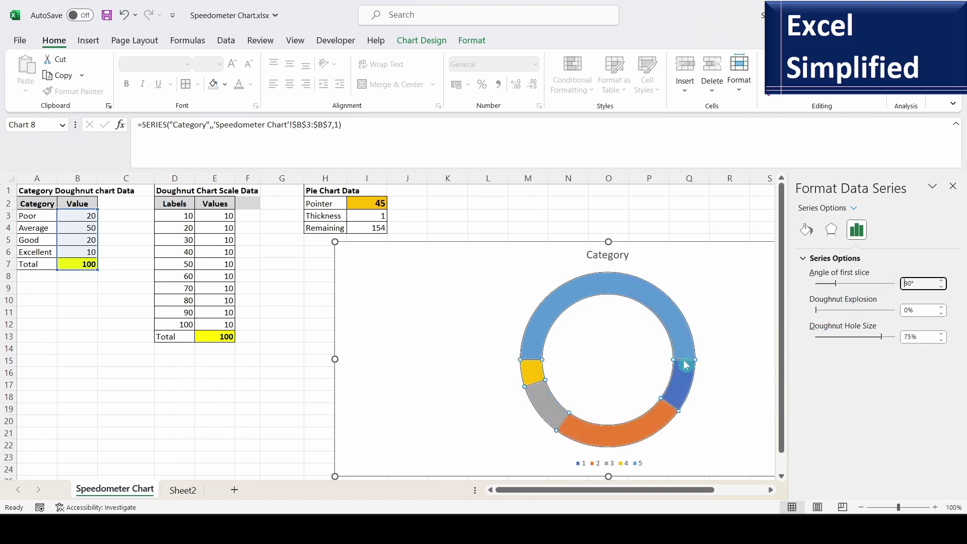
# - Raise the first-slice angle to 180°, then to 270°
pyautogui.click(922, 286)
pyautogui.press('Home')
pyautogui.write('1')
pyautogui.press('Delete')
pyautogui.press('Delete')
pyautogui.press('Return')
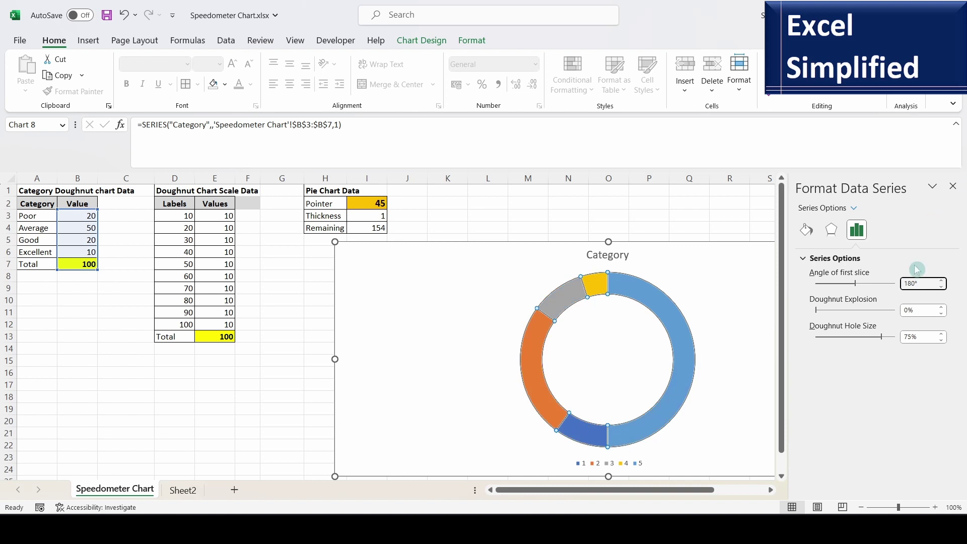
pyautogui.doubleClick(905, 286)
pyautogui.moveTo(905, 286); pyautogui.dragTo(913, 283)
pyautogui.write('270')
pyautogui.press('Return')
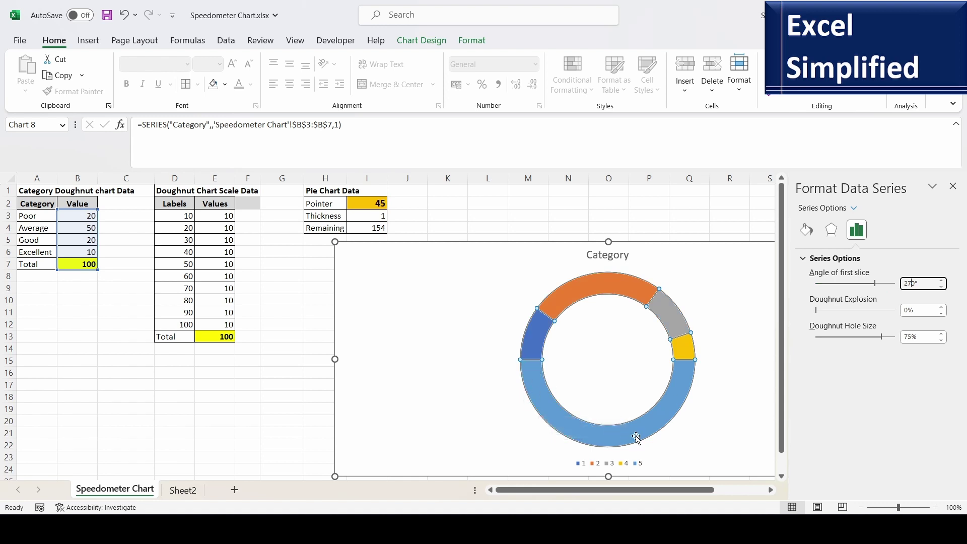
pyautogui.click(952, 186)
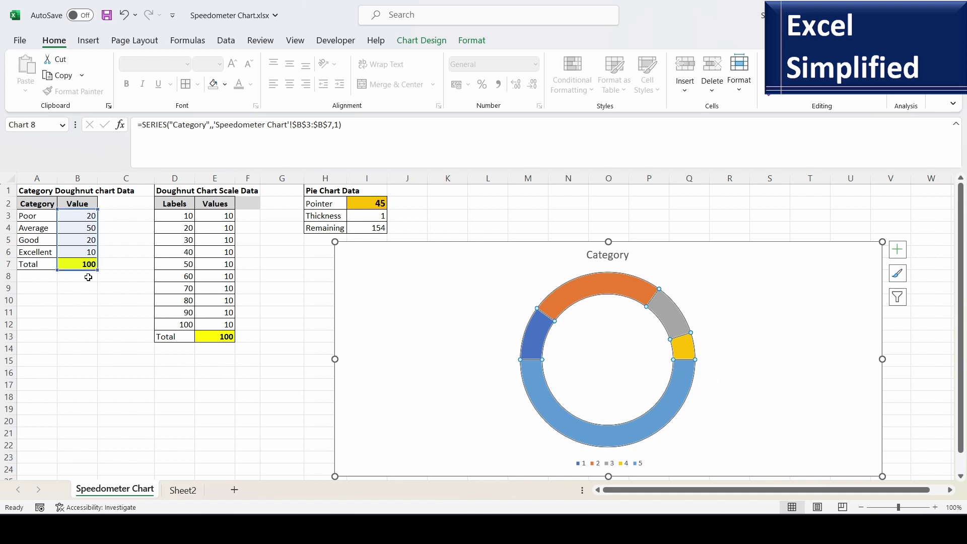
# - Delete the chart legend and give the bottom Total slice No Fill
pyautogui.click(605, 463)
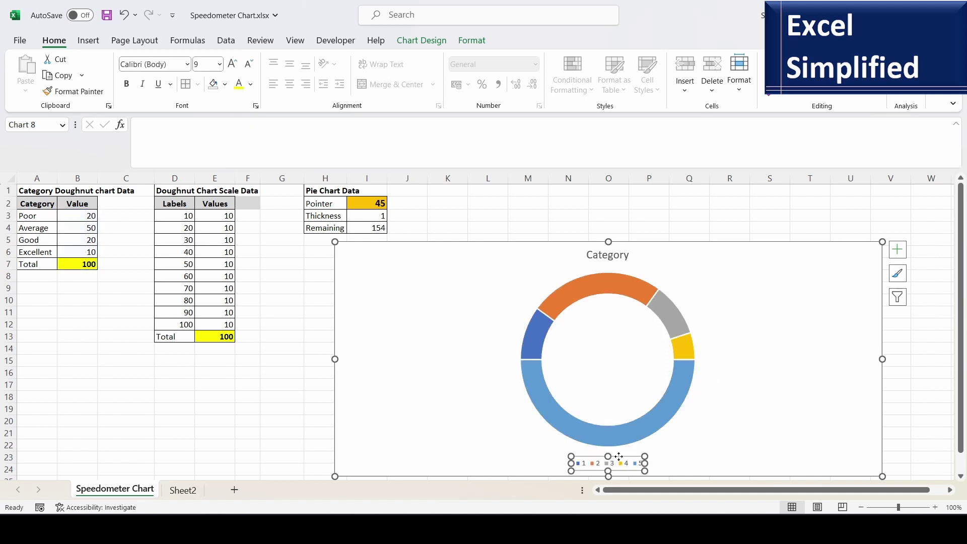
pyautogui.press('Delete')
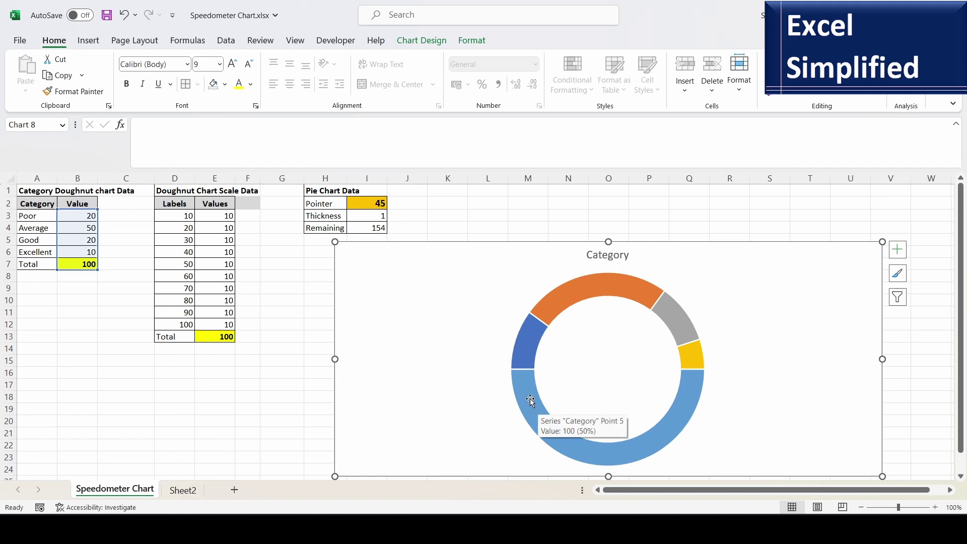
pyautogui.click(530, 398)
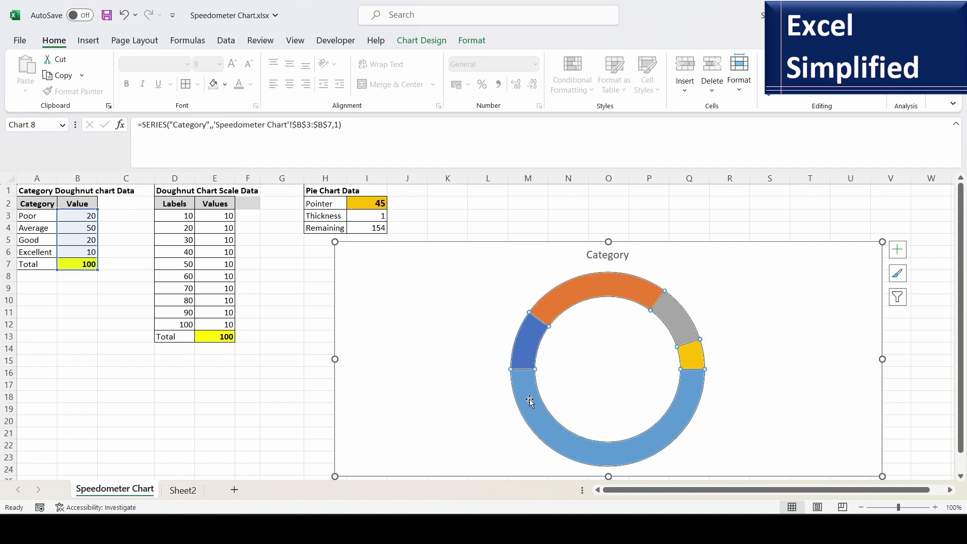
pyautogui.click(529, 399)
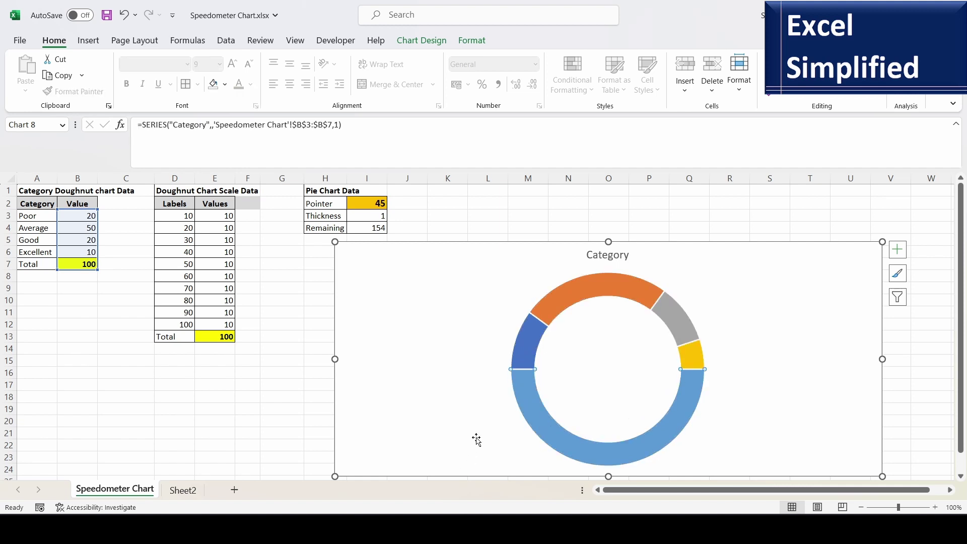
pyautogui.rightClick(535, 408)
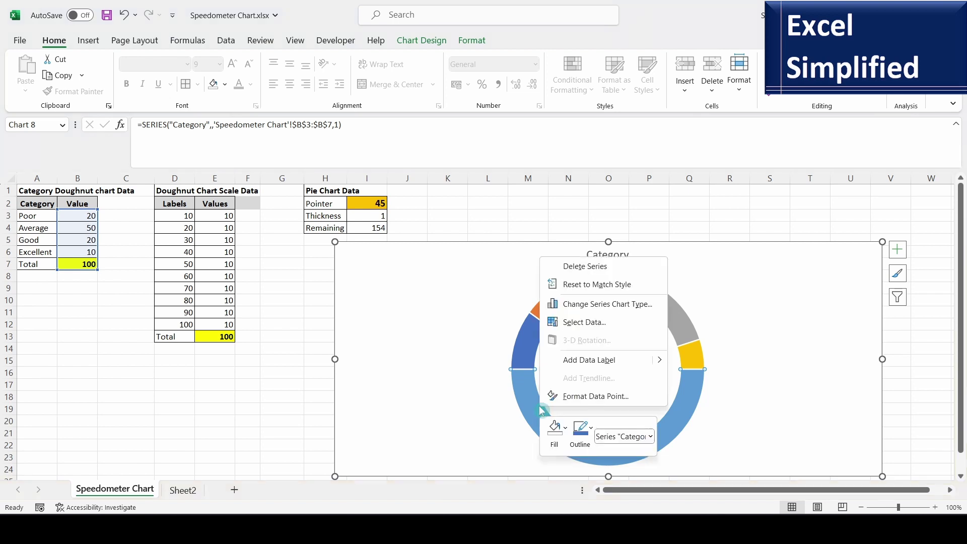
pyautogui.click(556, 429)
pyautogui.click(570, 335)
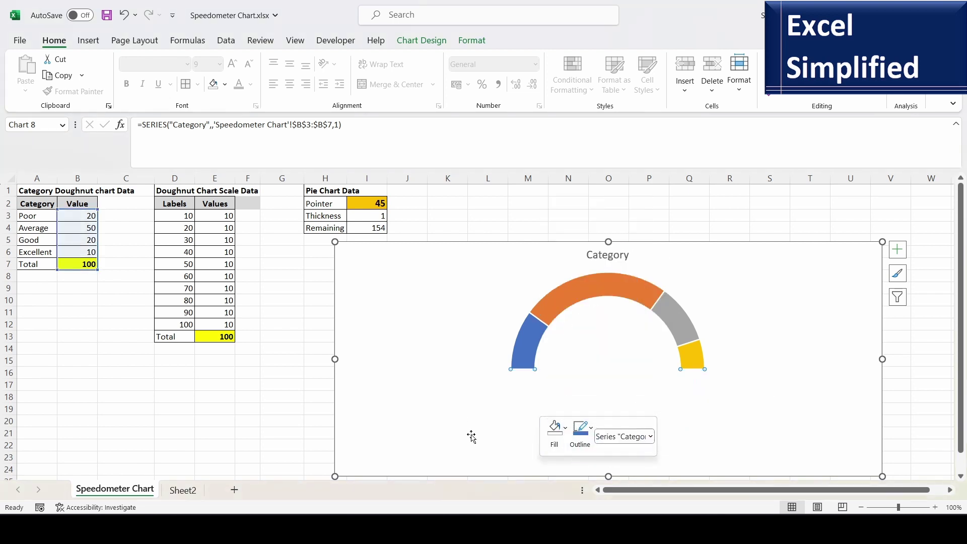
pyautogui.click(854, 320)
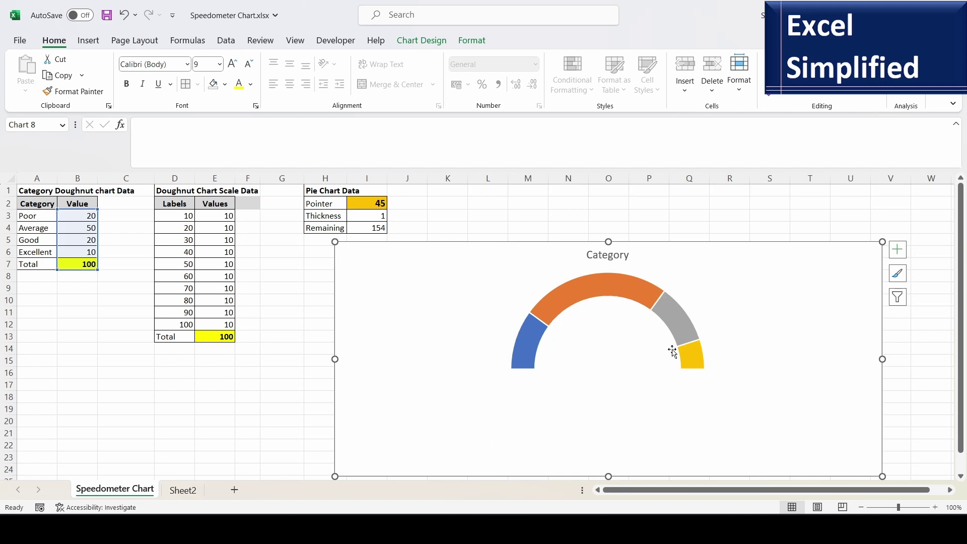
# - Colour the left Poor segment of the gauge arc red
pyautogui.click(31, 216)
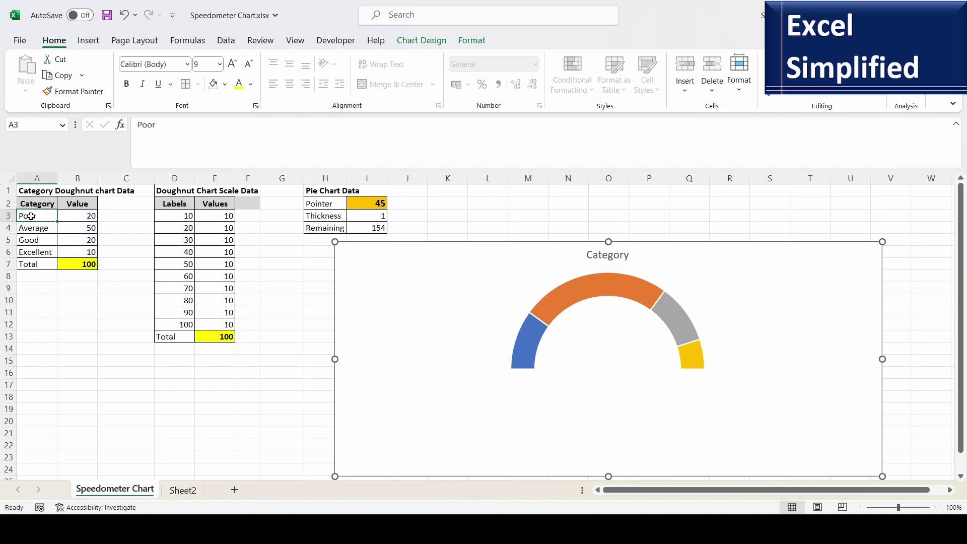
pyautogui.click(43, 230)
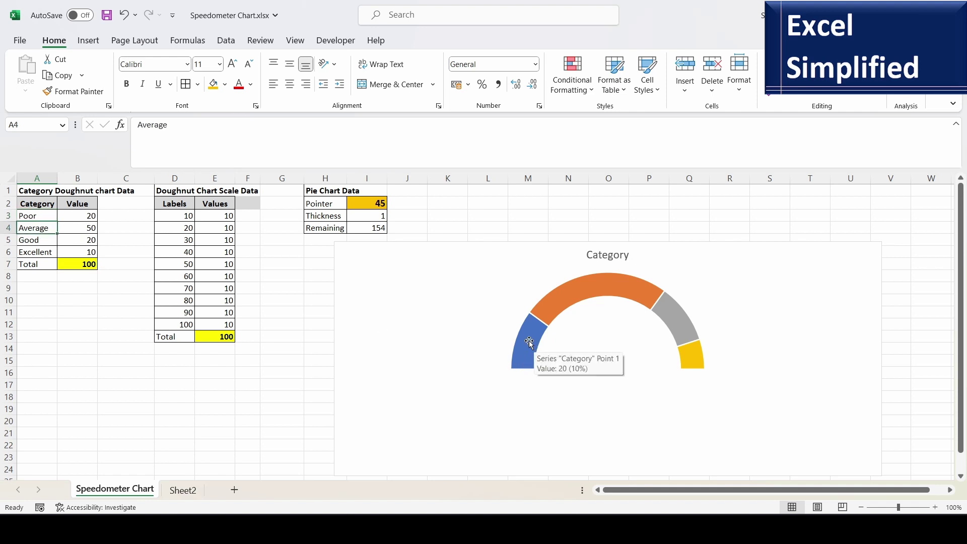
pyautogui.click(529, 343)
pyautogui.click(528, 342)
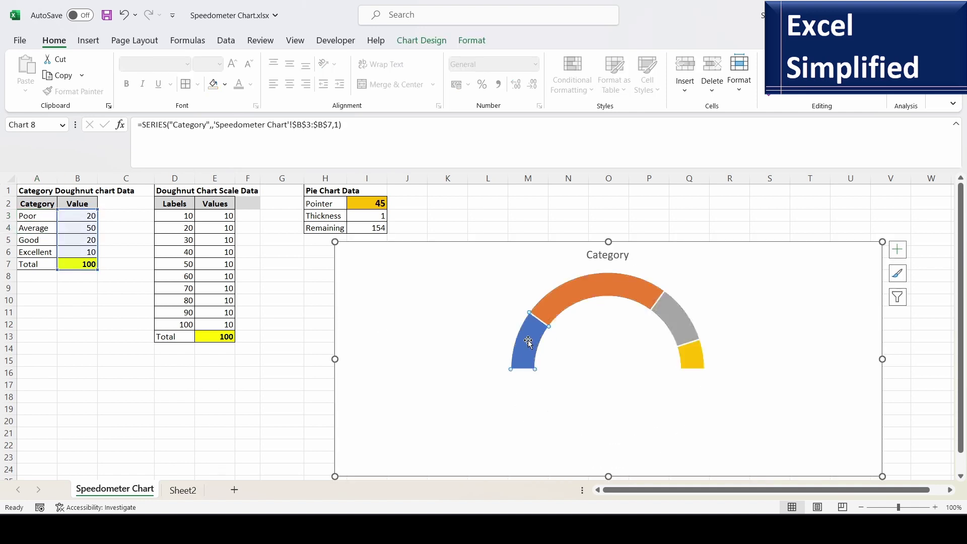
pyautogui.rightClick(529, 342)
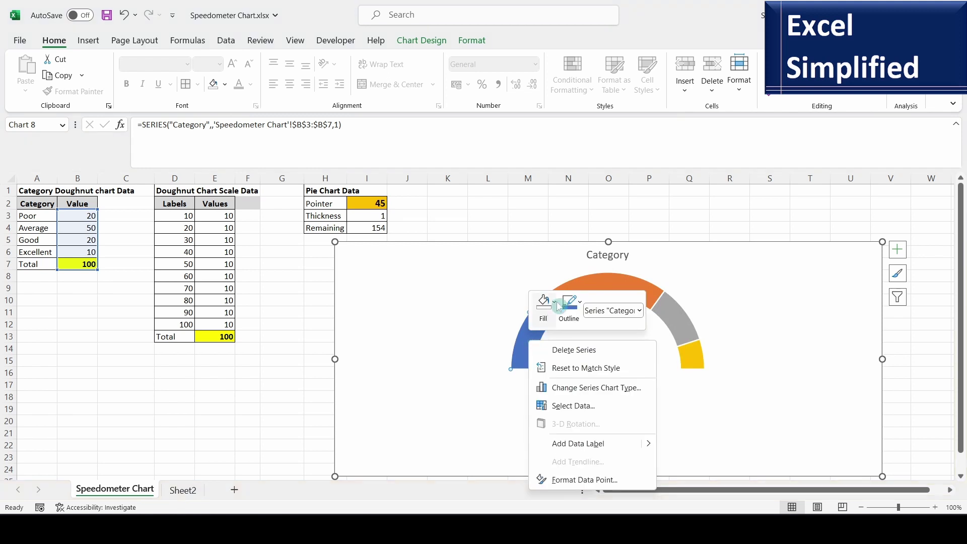
pyautogui.click(554, 303)
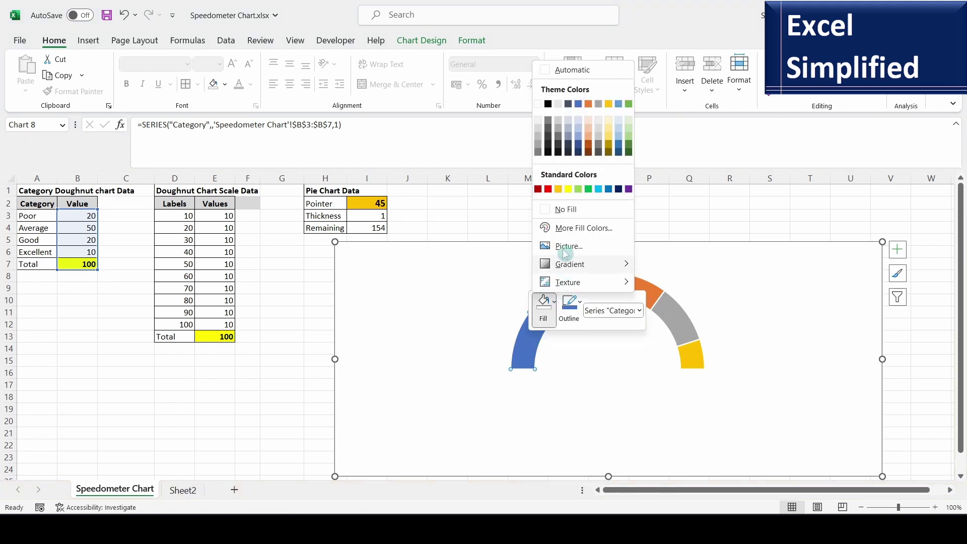
pyautogui.click(548, 188)
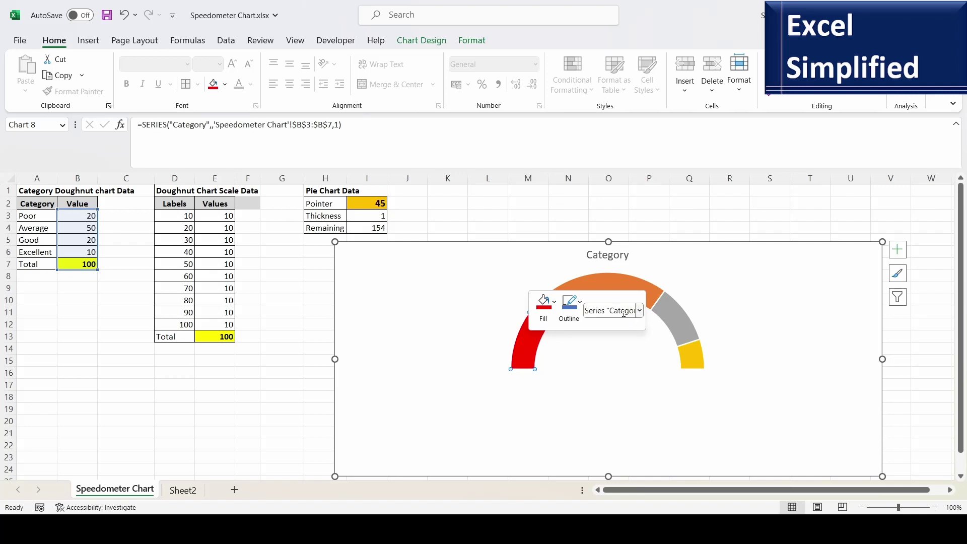
# - Colour the Average, Good and Excellent segments yellow, light blue and green
pyautogui.click(582, 279)
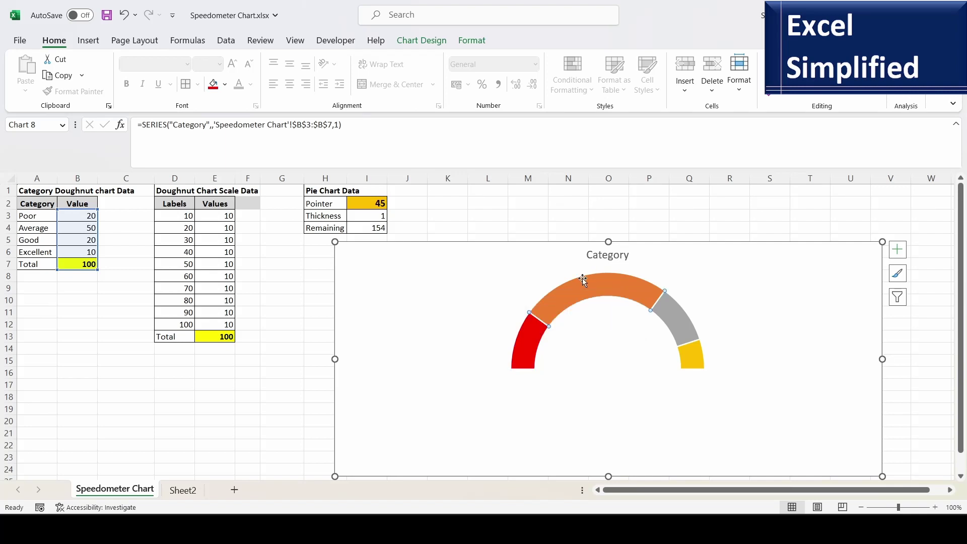
pyautogui.rightClick(582, 278)
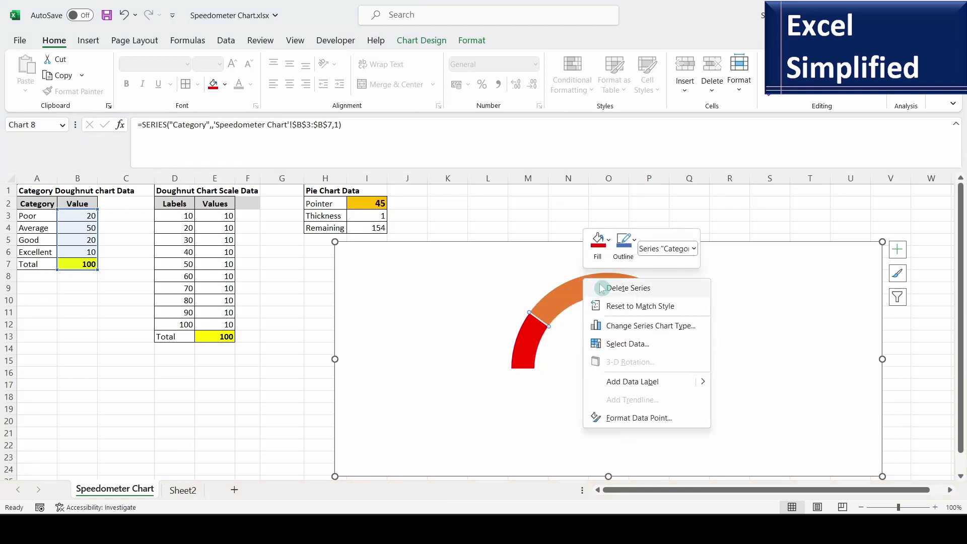
pyautogui.click(610, 243)
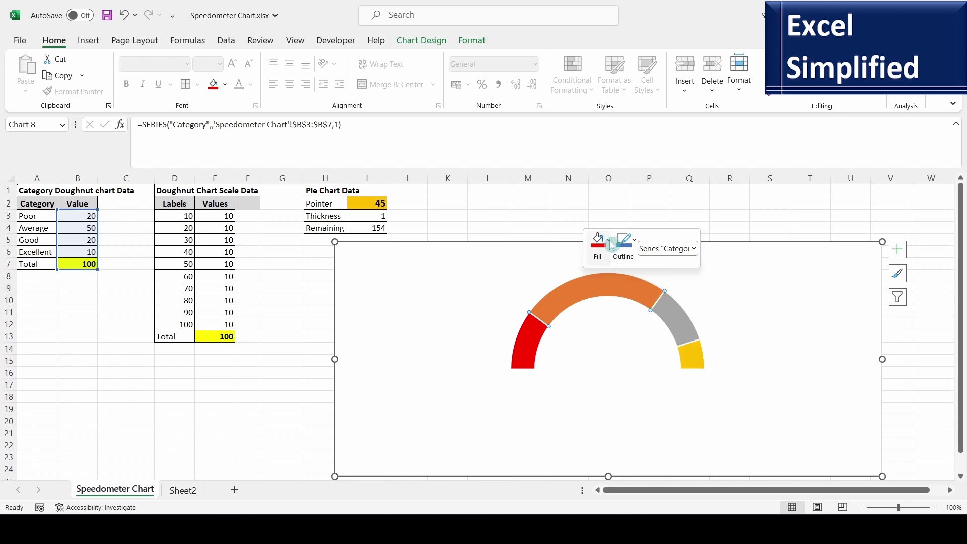
pyautogui.click(611, 244)
pyautogui.click(624, 397)
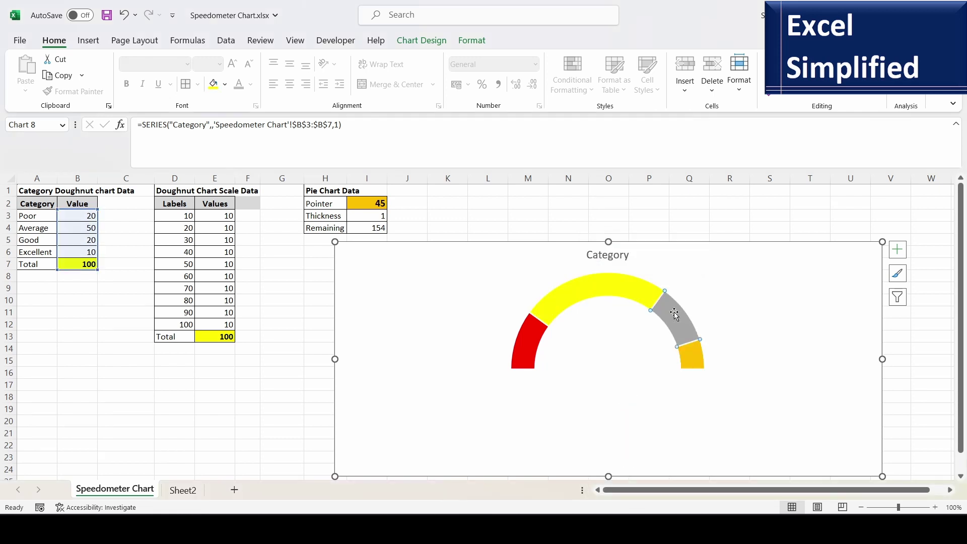
pyautogui.rightClick(674, 313)
pyautogui.click(700, 276)
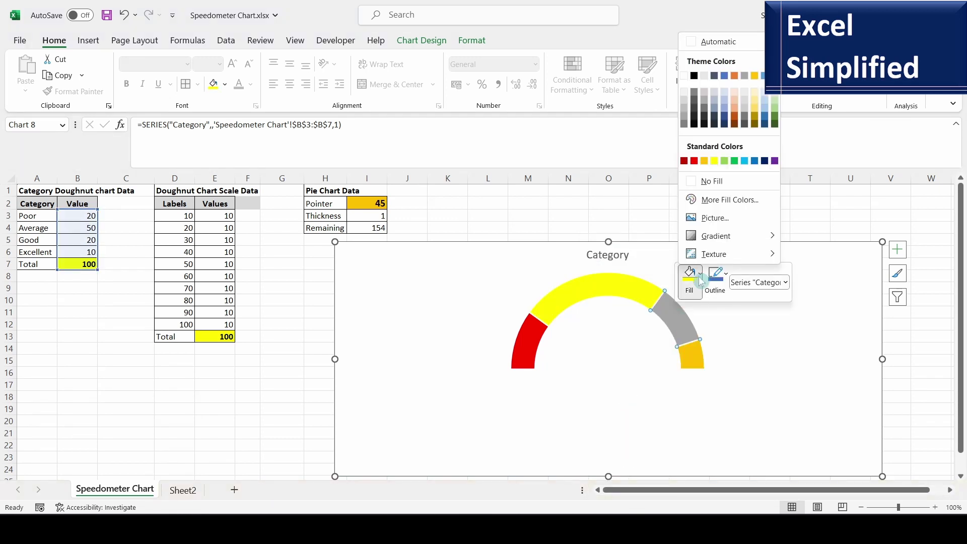
pyautogui.click(745, 161)
pyautogui.rightClick(693, 357)
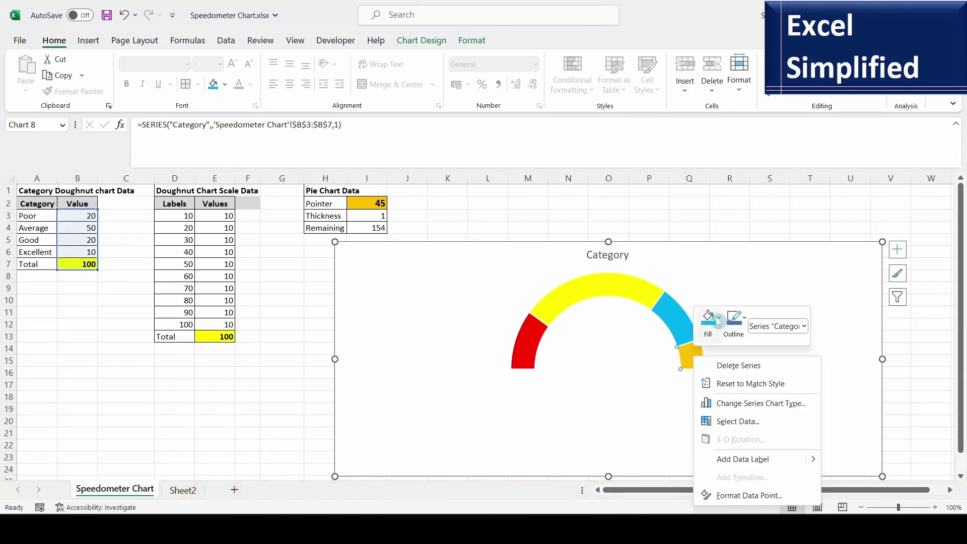
pyautogui.click(715, 316)
pyautogui.click(748, 207)
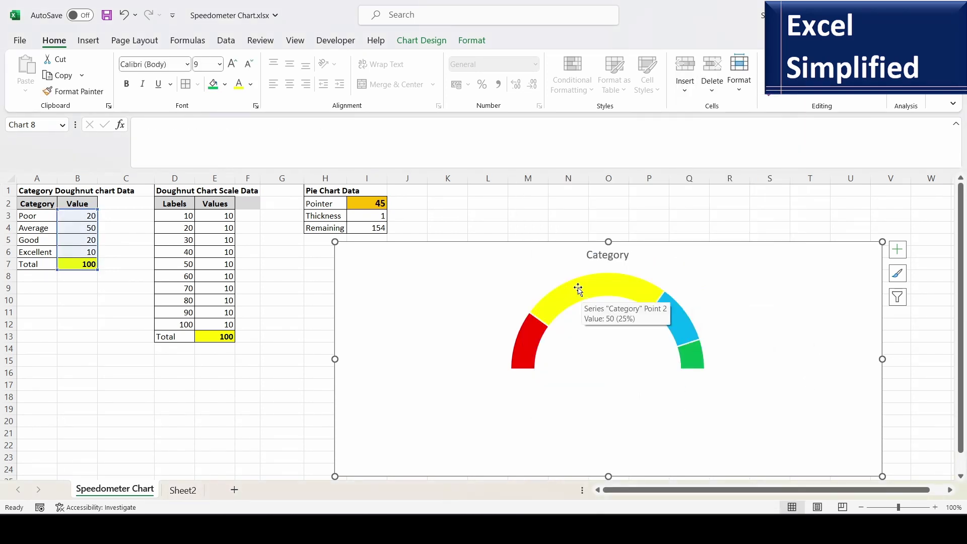
pyautogui.click(586, 286)
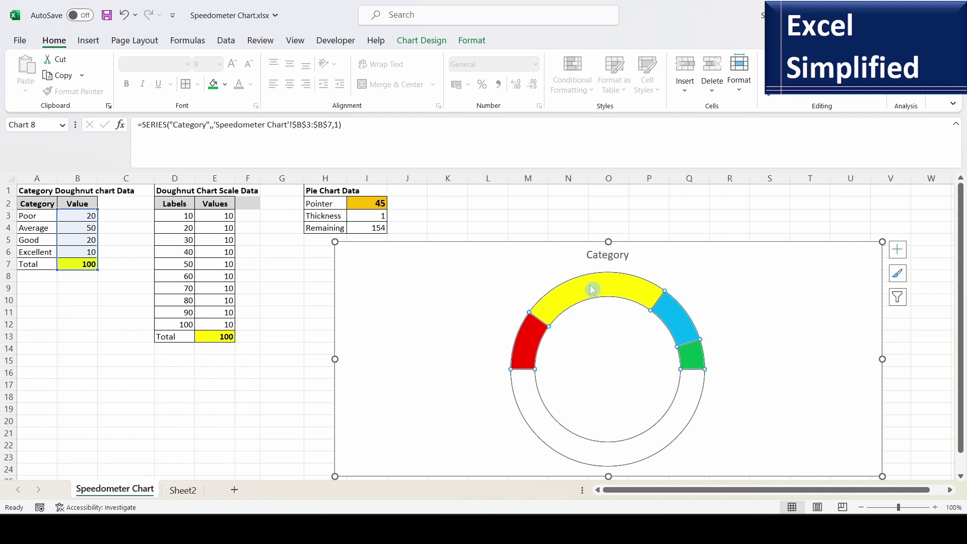
# - Add arc data labels showing the category names from A3:A6 instead of values
pyautogui.rightClick(590, 286)
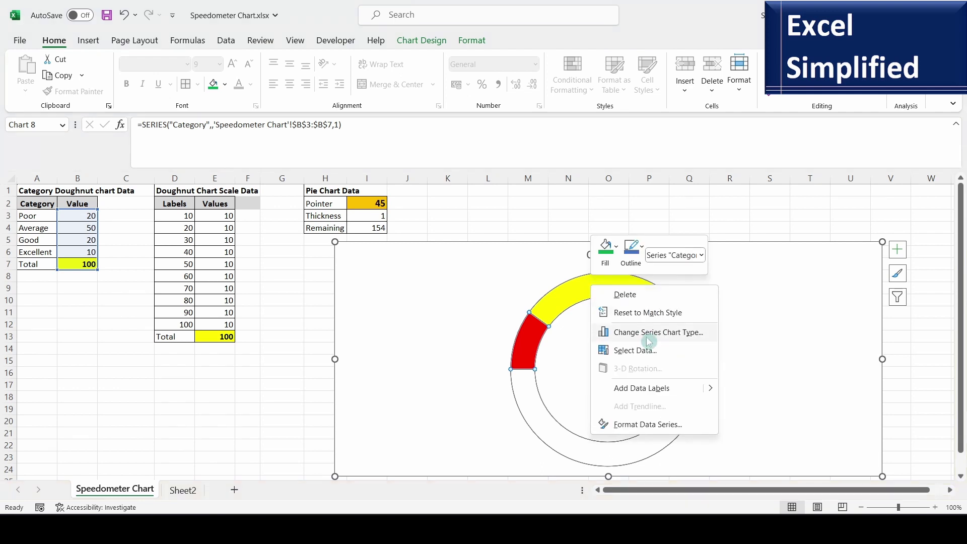
pyautogui.click(701, 390)
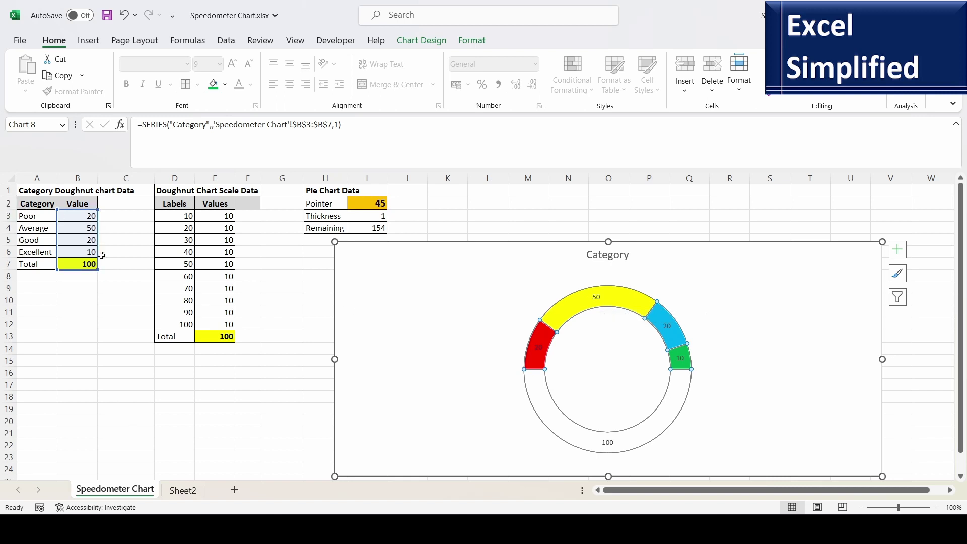
pyautogui.click(598, 296)
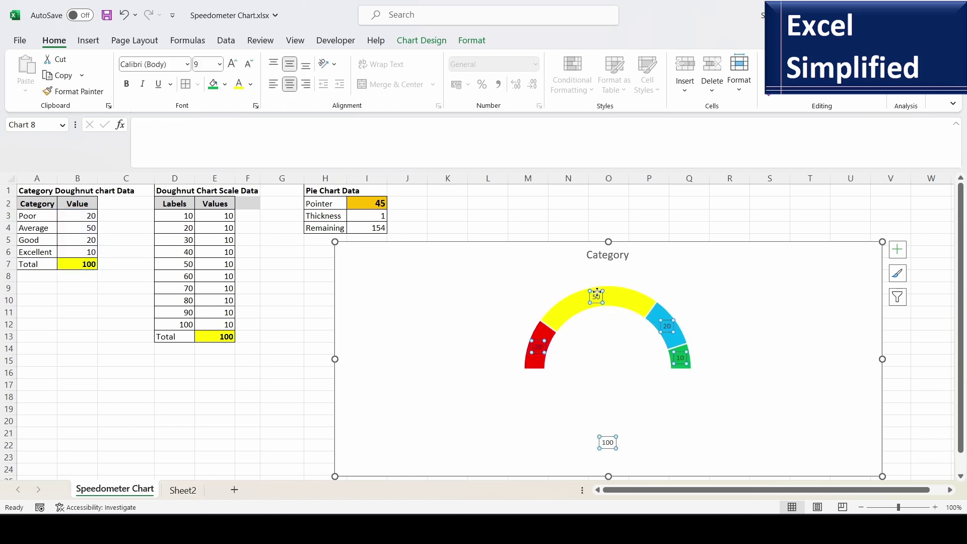
pyautogui.rightClick(597, 292)
pyautogui.click(666, 450)
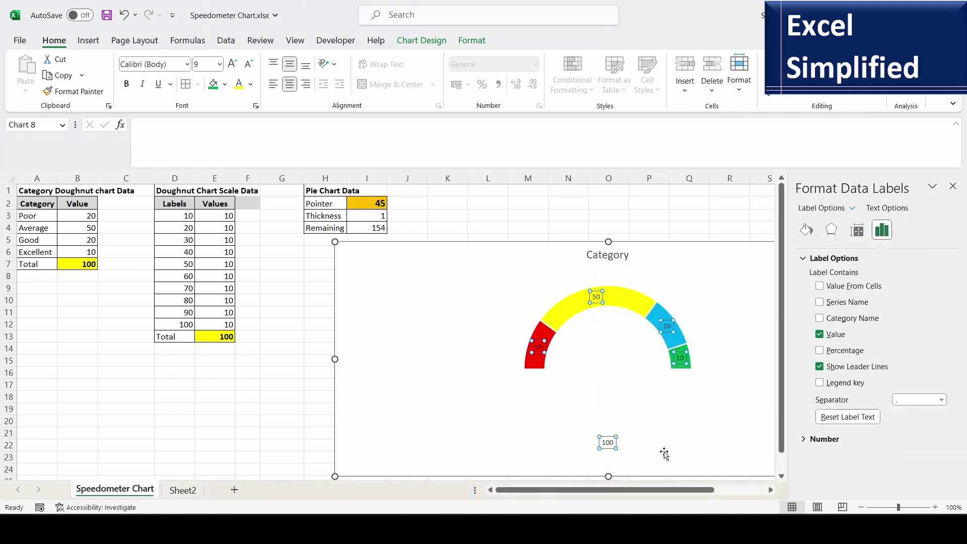
pyautogui.click(824, 287)
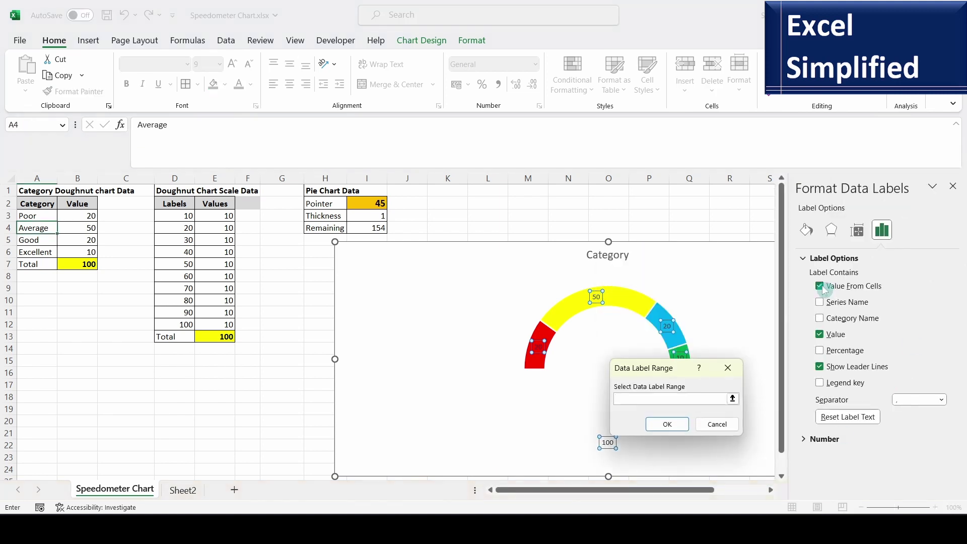
pyautogui.moveTo(30, 215); pyautogui.dragTo(30, 252)
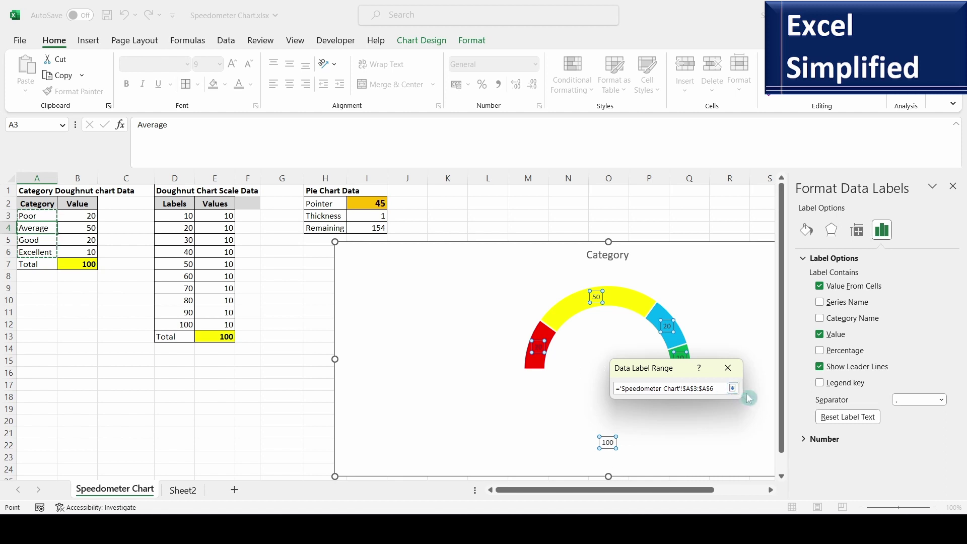
pyautogui.click(732, 388)
pyautogui.click(665, 428)
pyautogui.click(820, 344)
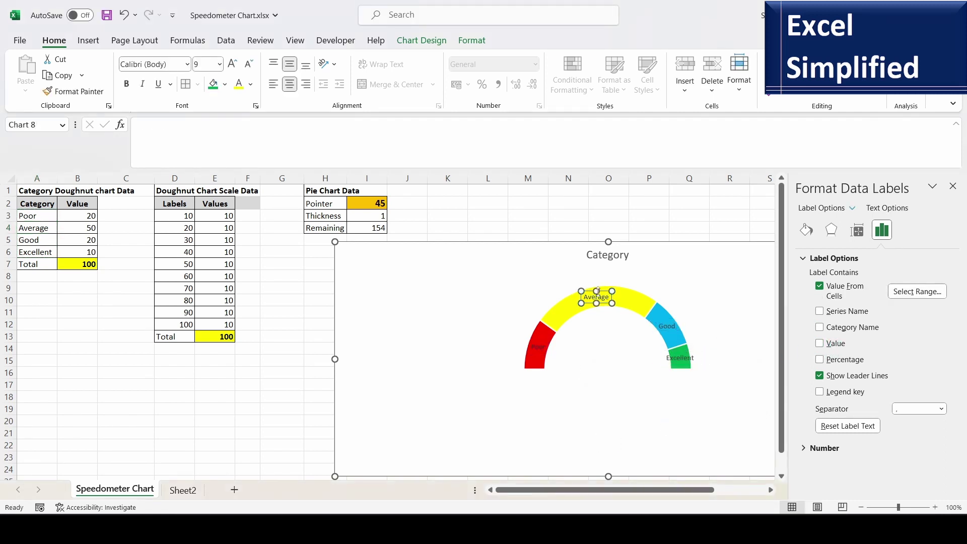
# - Make the labels bold and drag the chart's bottom edge down to enlarge it
pyautogui.click(857, 230)
pyautogui.click(126, 84)
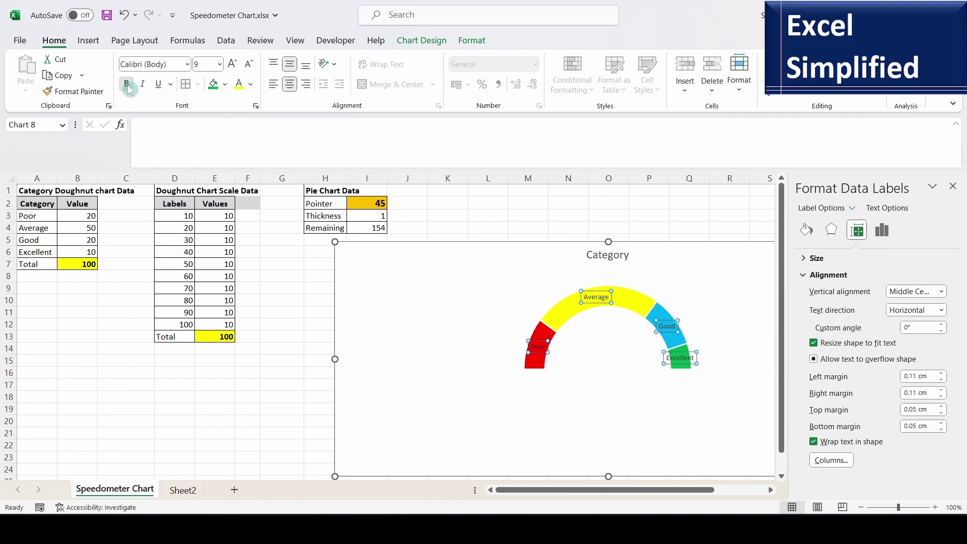
pyautogui.click(953, 186)
pyautogui.click(962, 316)
pyautogui.moveTo(962, 316); pyautogui.dragTo(962, 330)
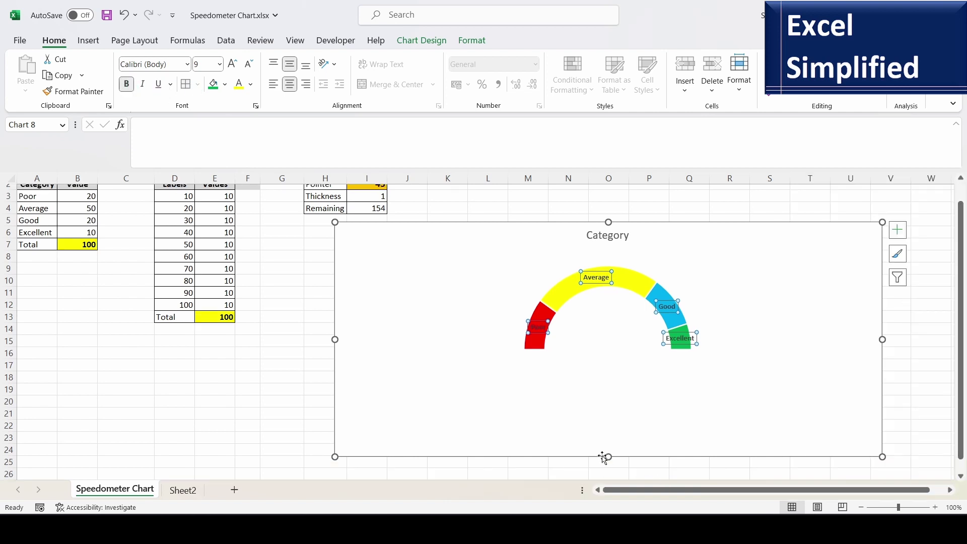
pyautogui.moveTo(609, 455); pyautogui.dragTo(609, 485)
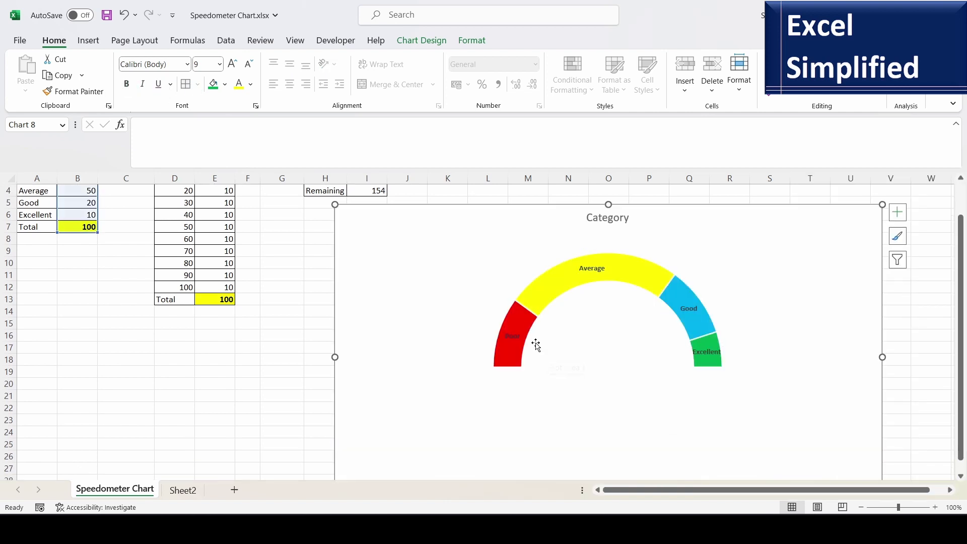
# - Rotate the Excellent label to vertical using its custom text angle
pyautogui.click(711, 354)
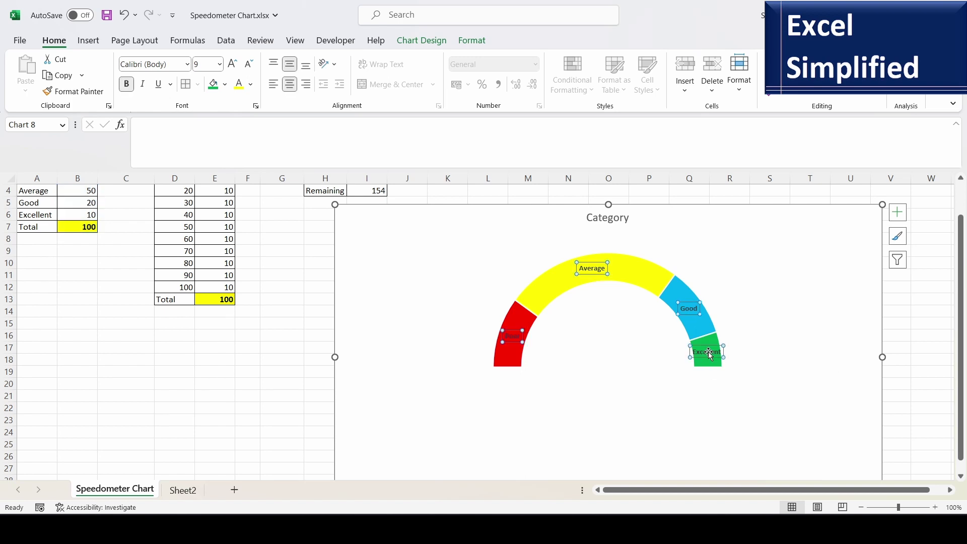
pyautogui.click(714, 347)
pyautogui.rightClick(715, 347)
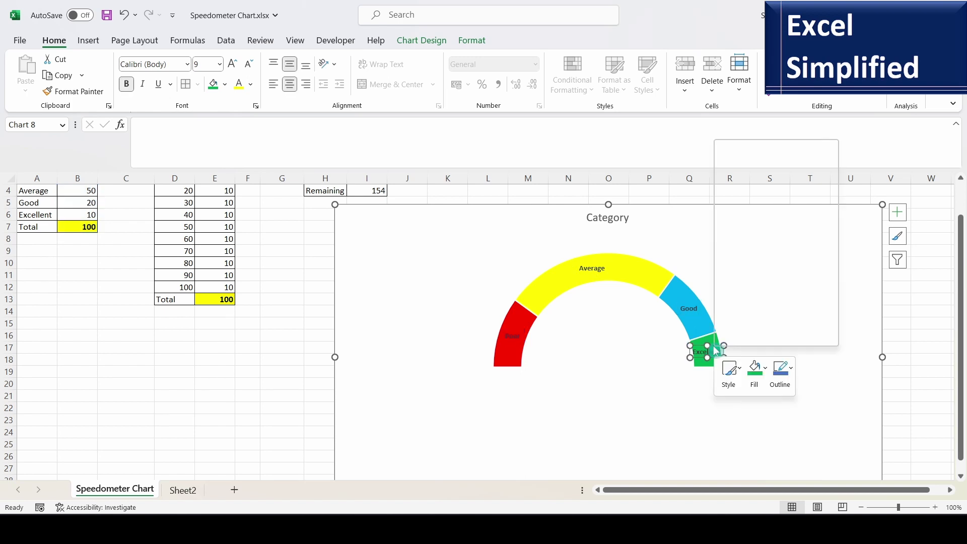
pyautogui.click(766, 337)
pyautogui.click(857, 230)
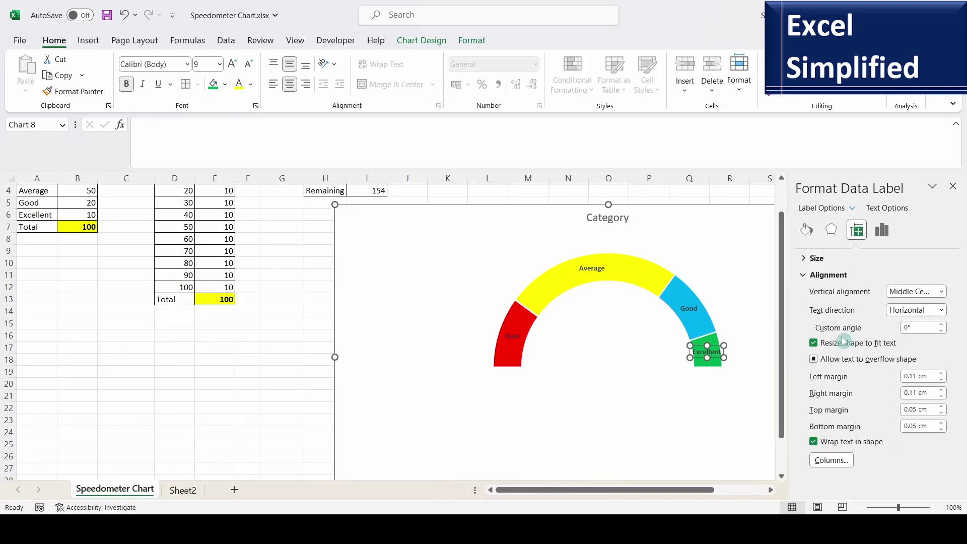
pyautogui.click(943, 326)
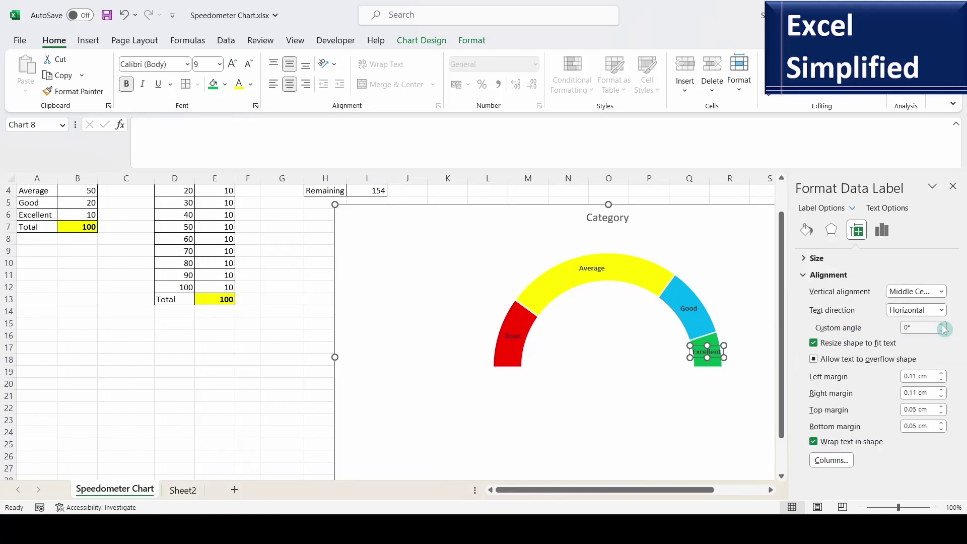
pyautogui.click(942, 326)
pyautogui.click(943, 326)
pyautogui.click(942, 326)
pyautogui.click(942, 326)
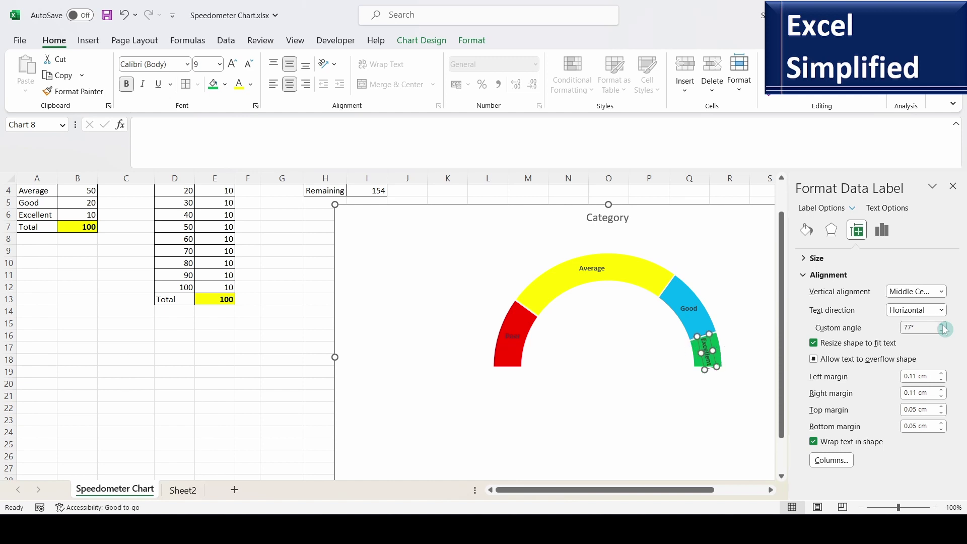
# - Delete the Category chart title
pyautogui.click(690, 308)
pyautogui.click(682, 423)
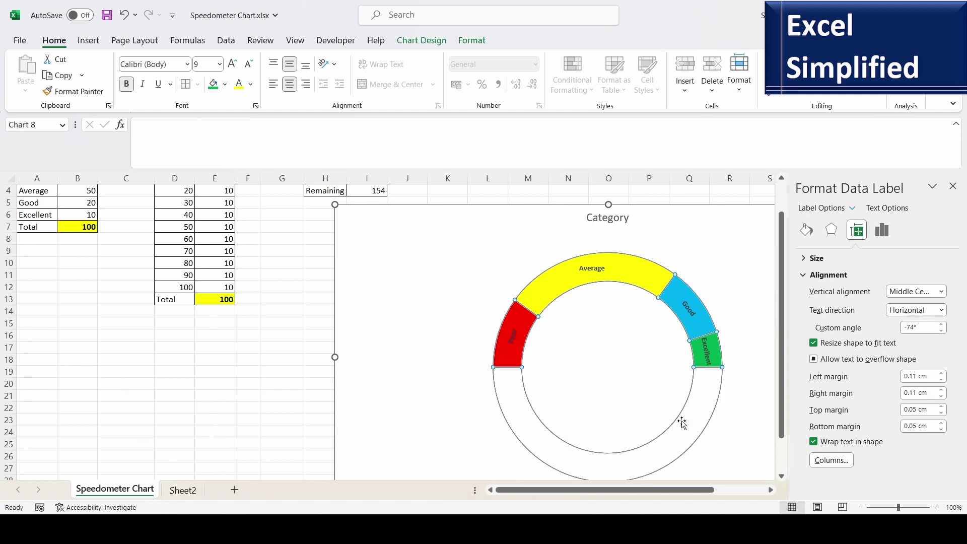
pyautogui.click(489, 406)
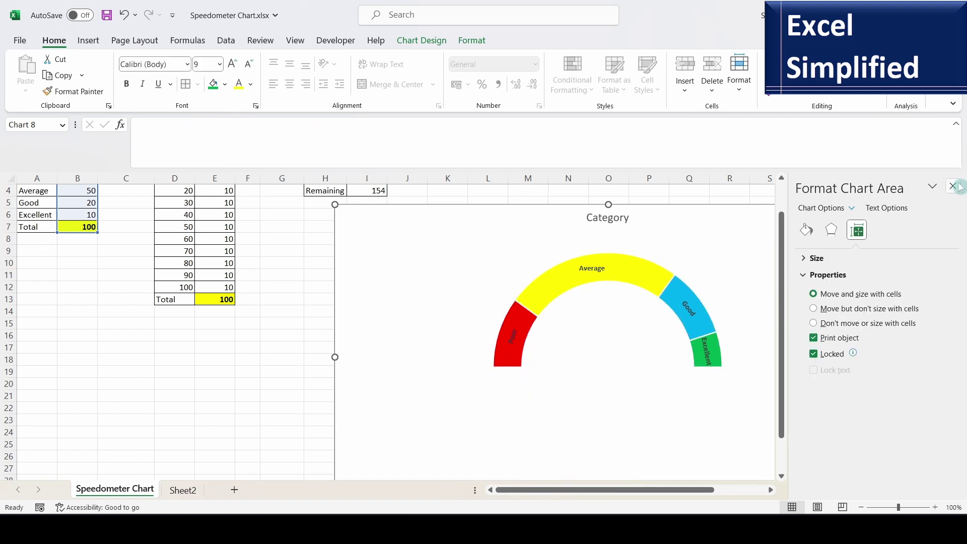
pyautogui.click(957, 186)
pyautogui.scroll(1, 616, 246)
pyautogui.click(616, 246)
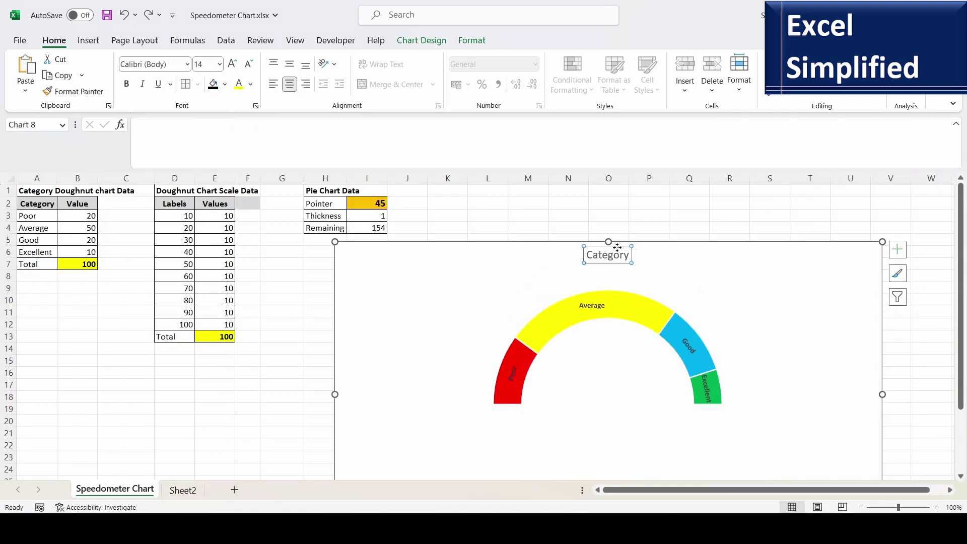
pyautogui.press('Delete')
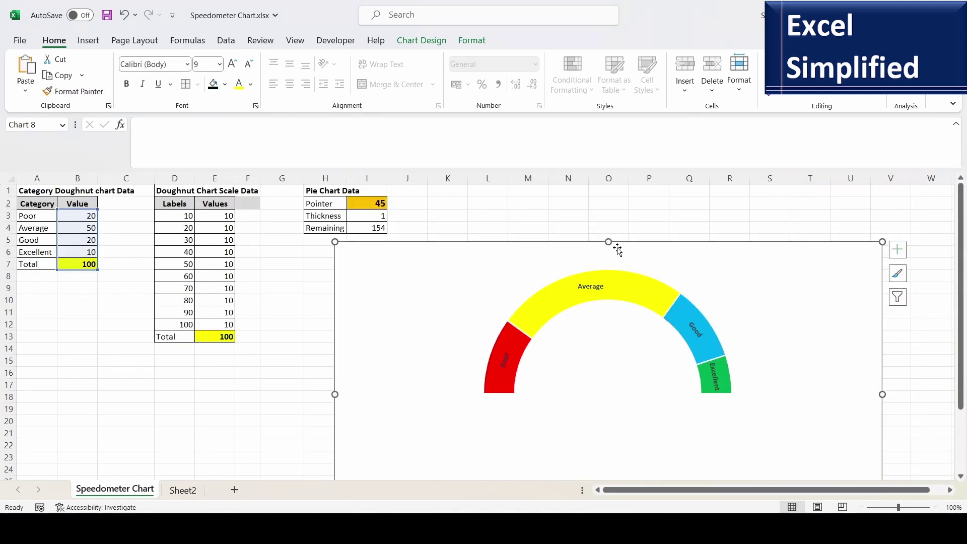
# - Add a new chart series plotting the scale values in column E
pyautogui.rightClick(742, 289)
pyautogui.click(794, 316)
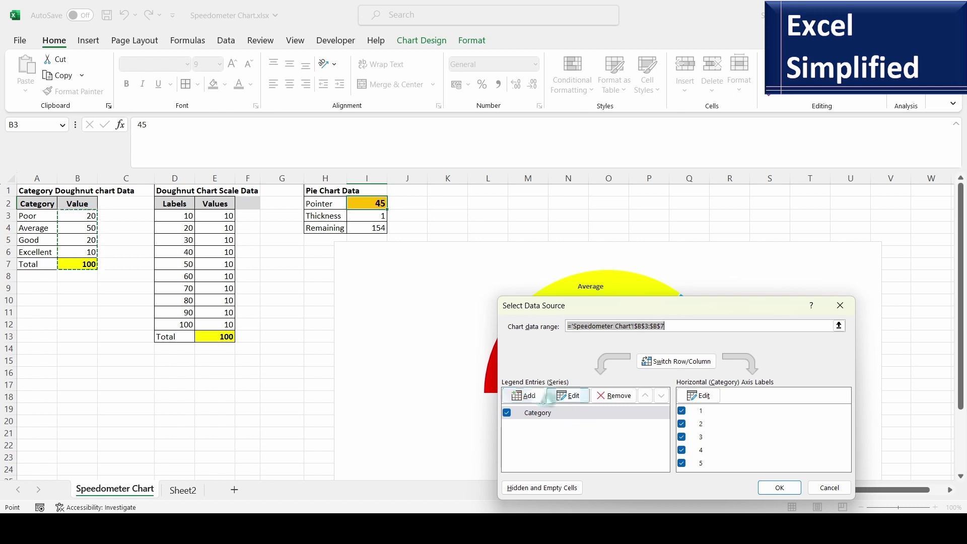
pyautogui.click(524, 395)
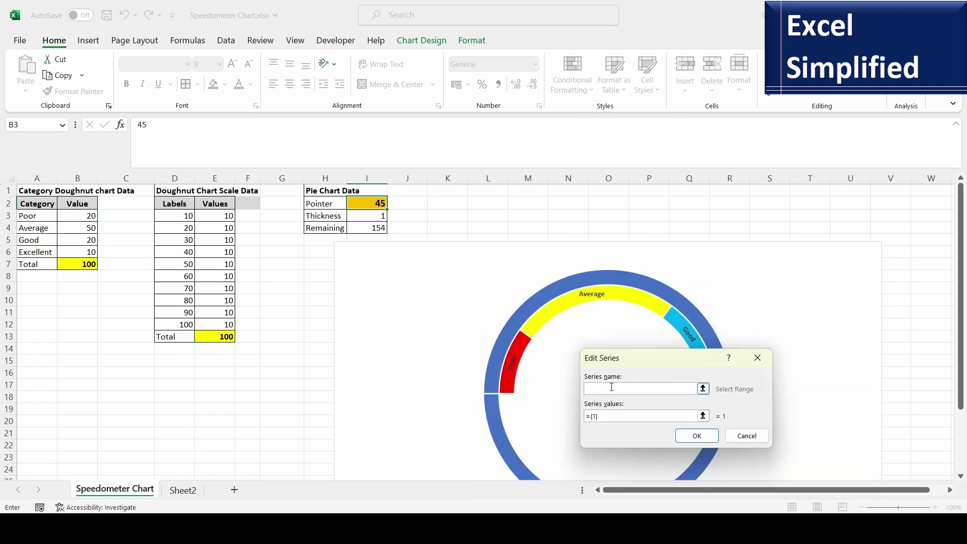
pyautogui.click(703, 416)
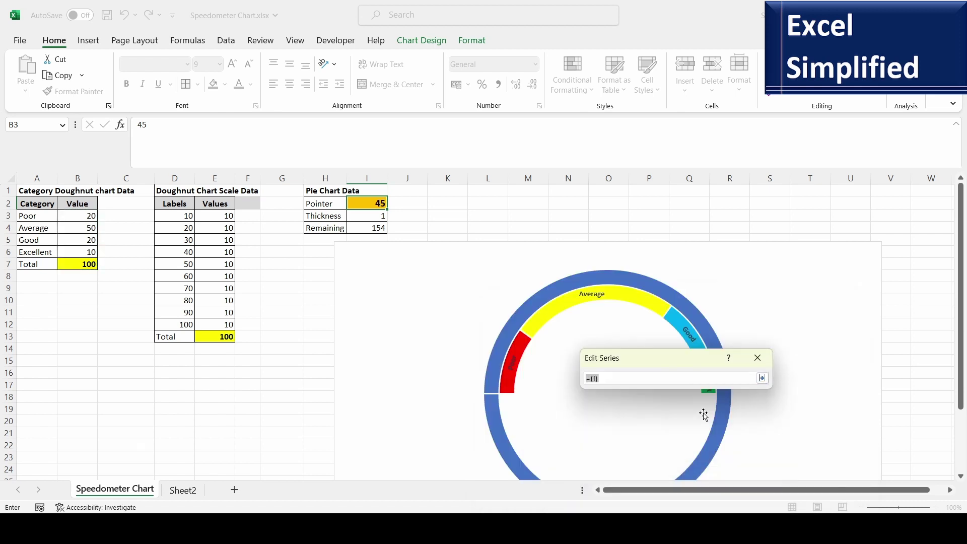
pyautogui.moveTo(216, 216); pyautogui.dragTo(212, 328)
pyautogui.press('Return')
pyautogui.press('Return')
# - Give the outer ring's bottom Total slice No Fill
pyautogui.scroll(-1, 822, 427)
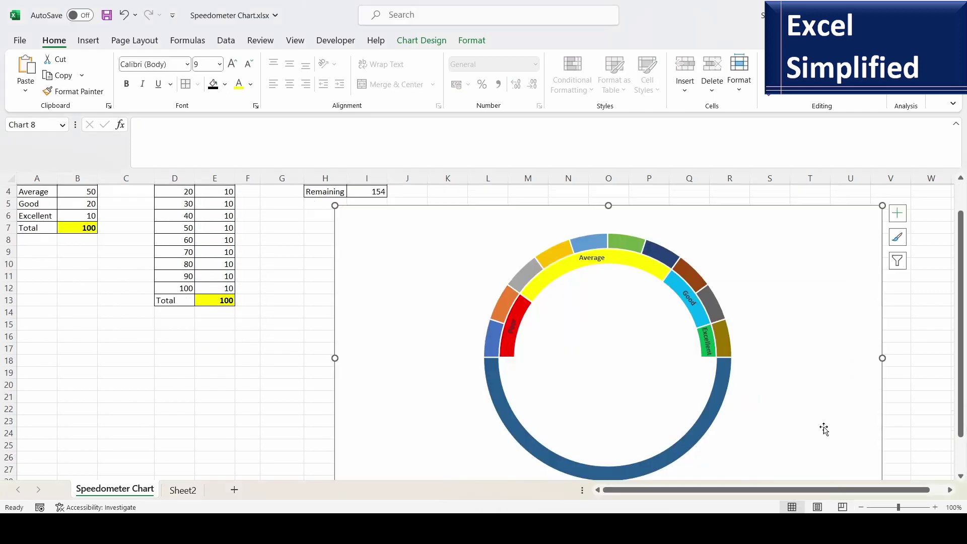
pyautogui.click(498, 403)
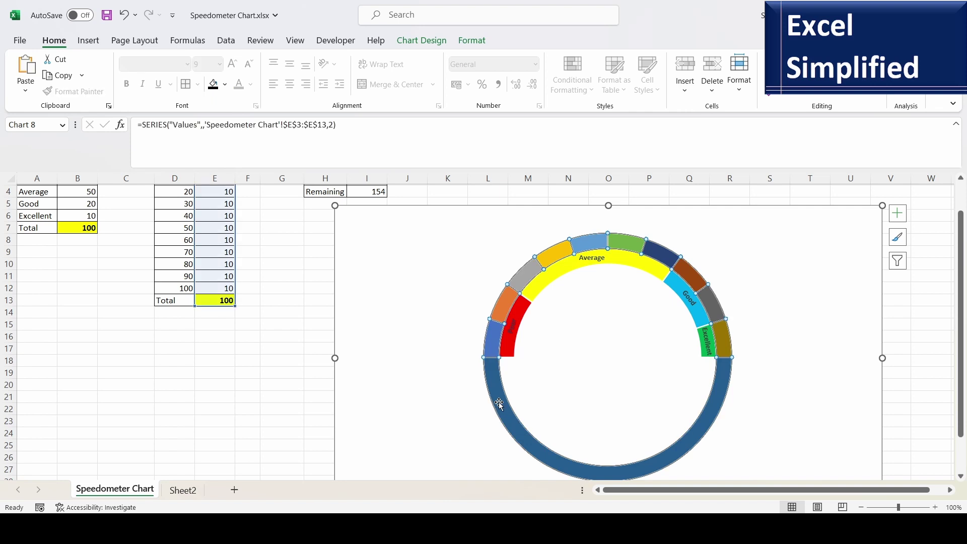
pyautogui.rightClick(500, 401)
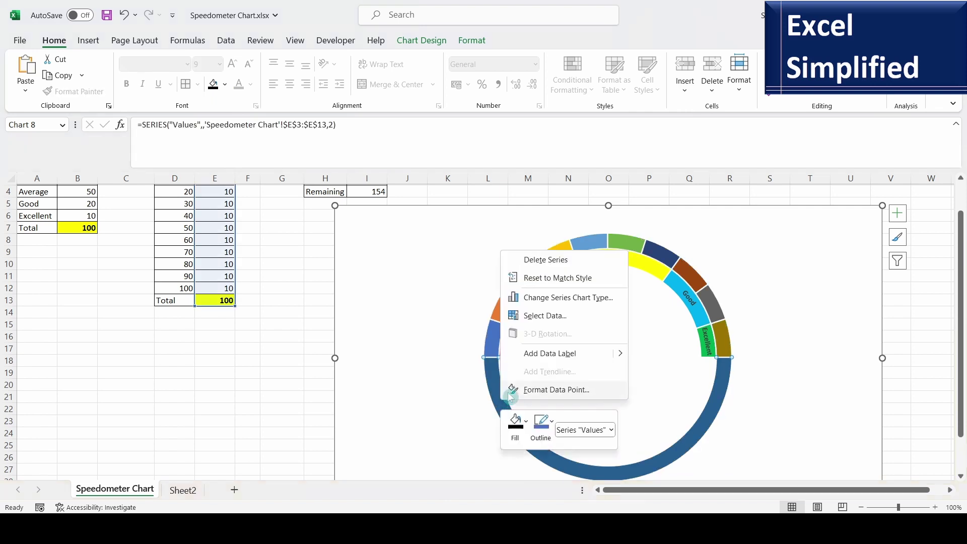
pyautogui.click(515, 423)
pyautogui.click(546, 330)
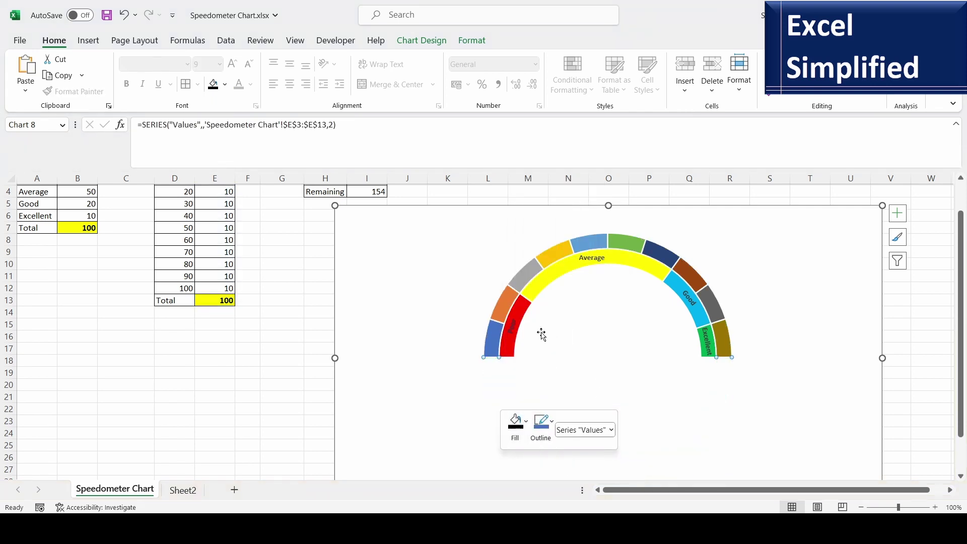
# - Add bold data labels to the outer scale ring
pyautogui.rightClick(553, 254)
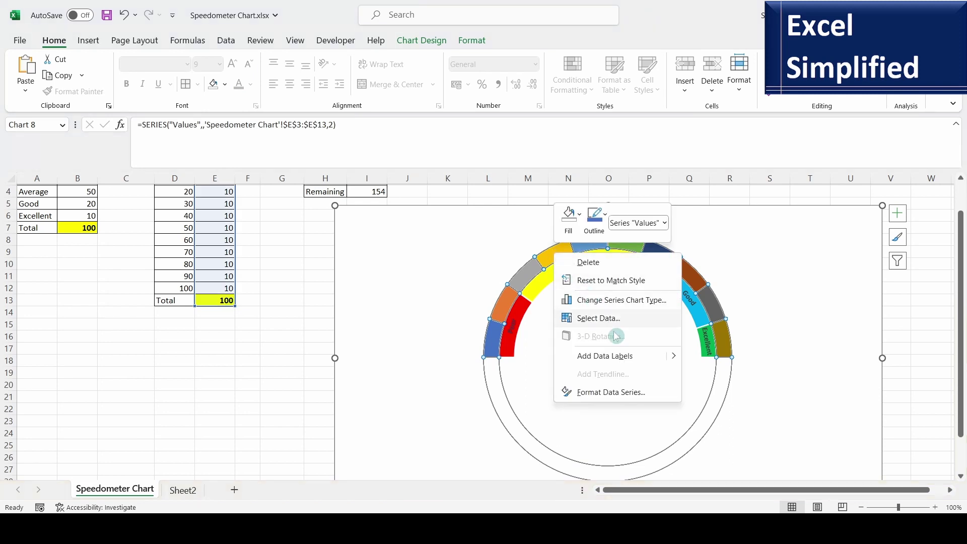
pyautogui.moveTo(673, 360)
pyautogui.click(733, 358)
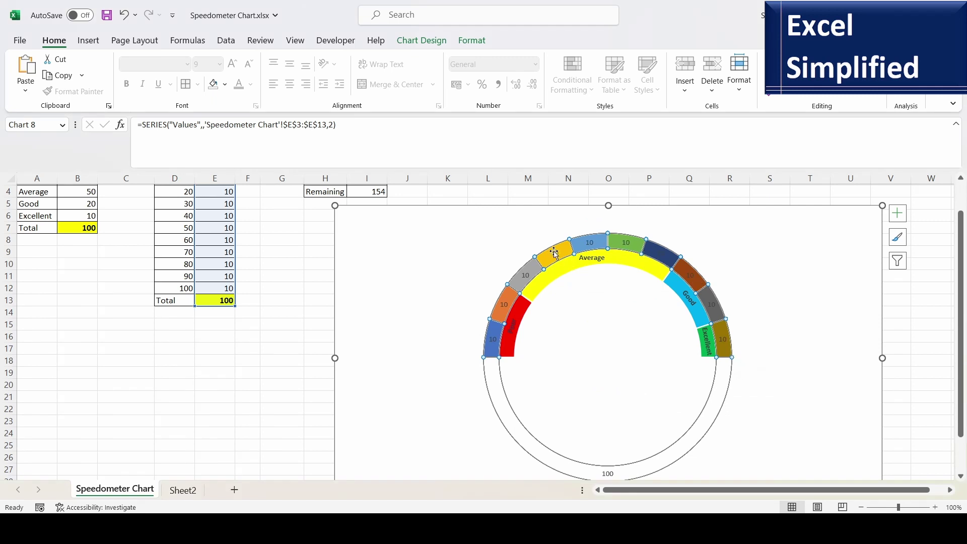
pyautogui.click(557, 254)
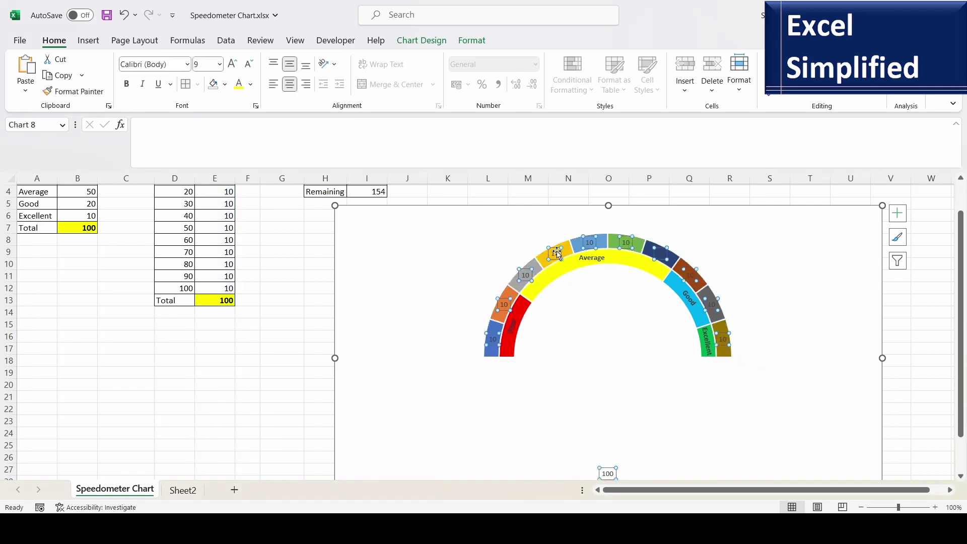
pyautogui.click(127, 90)
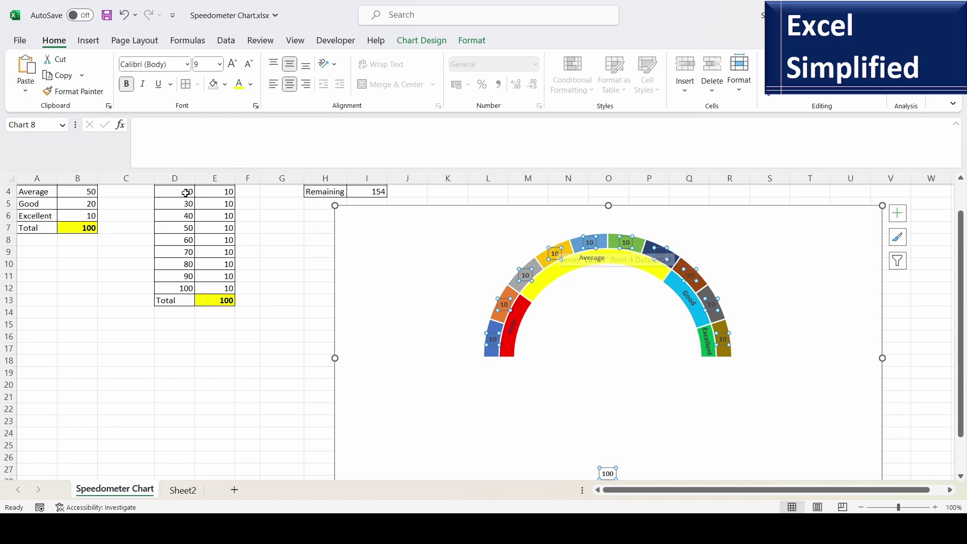
# - Label the ring with text from D3:D12, without values or leader lines
pyautogui.rightClick(555, 249)
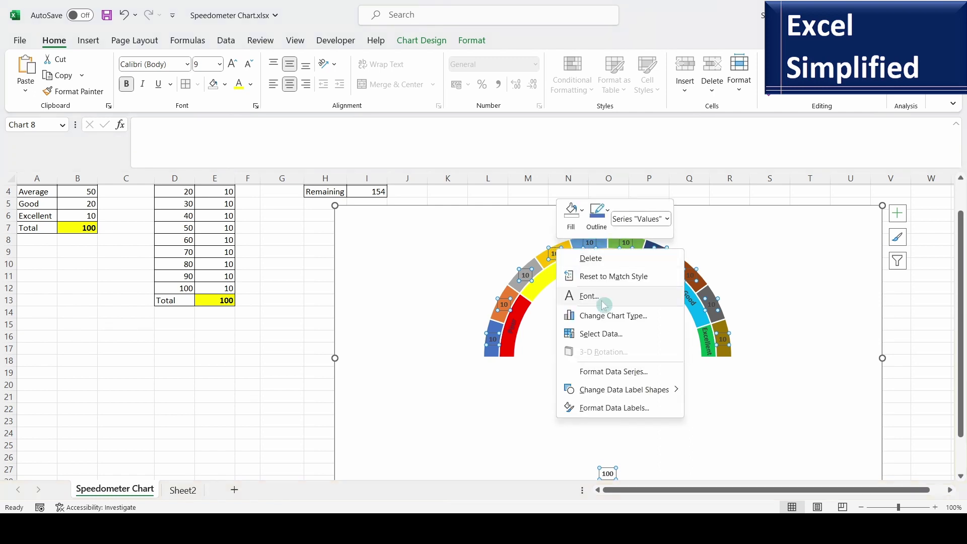
pyautogui.click(640, 407)
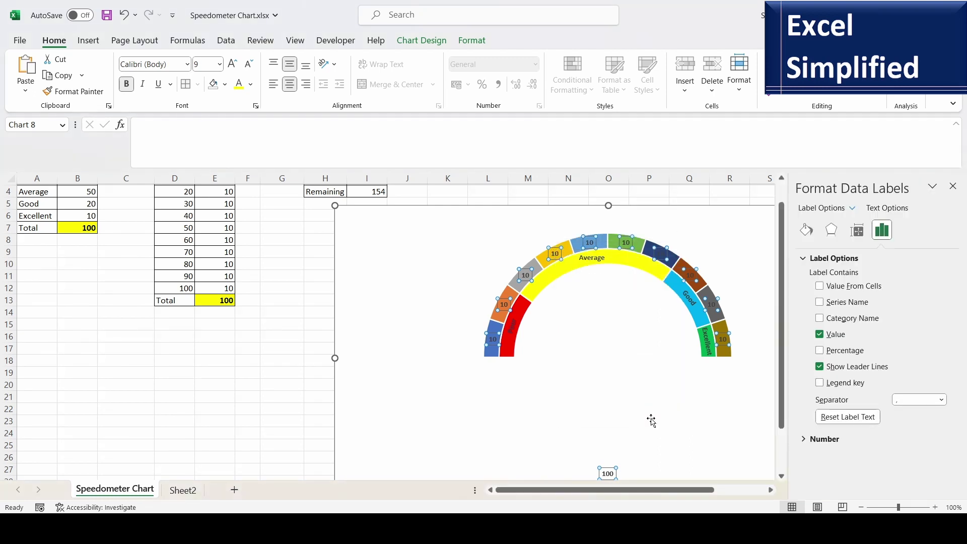
pyautogui.click(823, 290)
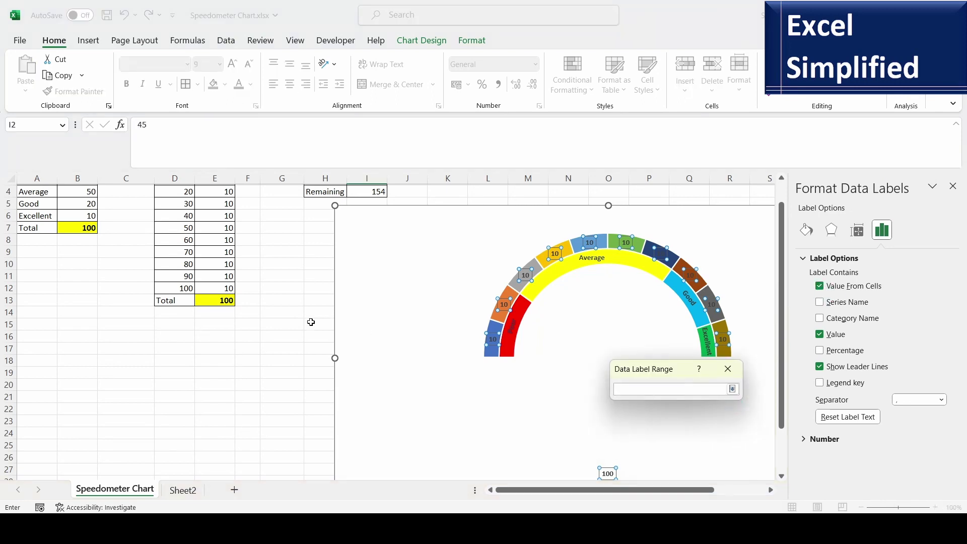
pyautogui.scroll(1, 177, 250)
pyautogui.moveTo(186, 215); pyautogui.dragTo(183, 322)
pyautogui.click(675, 426)
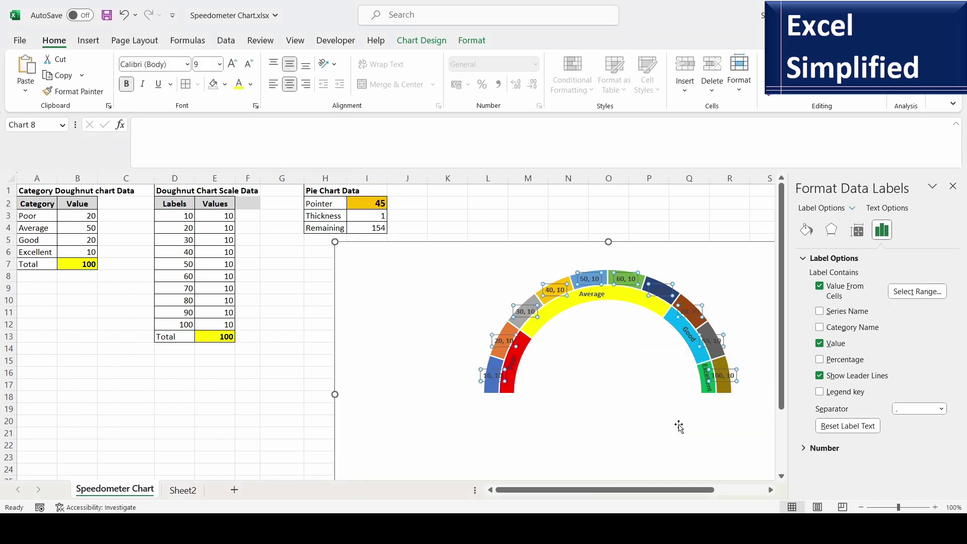
pyautogui.click(820, 343)
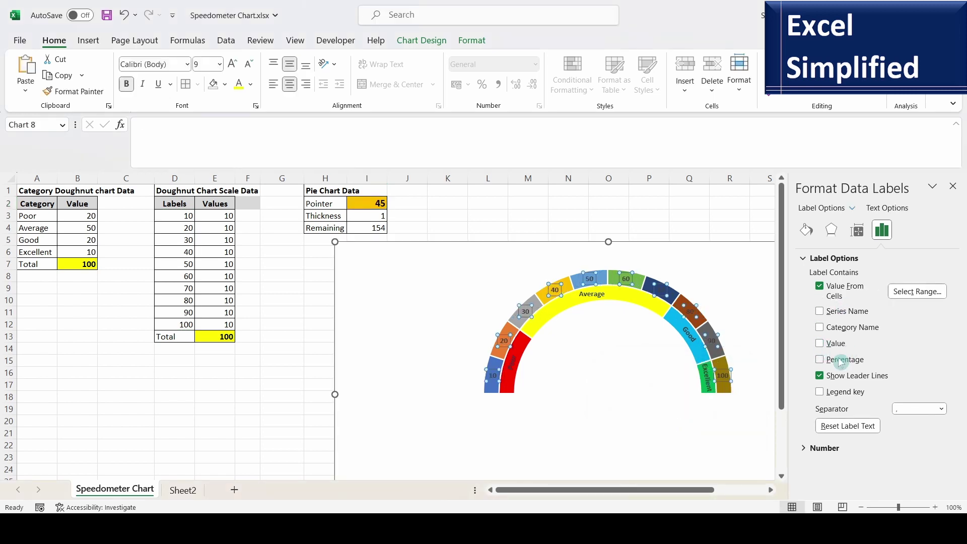
pyautogui.click(842, 377)
pyautogui.click(953, 186)
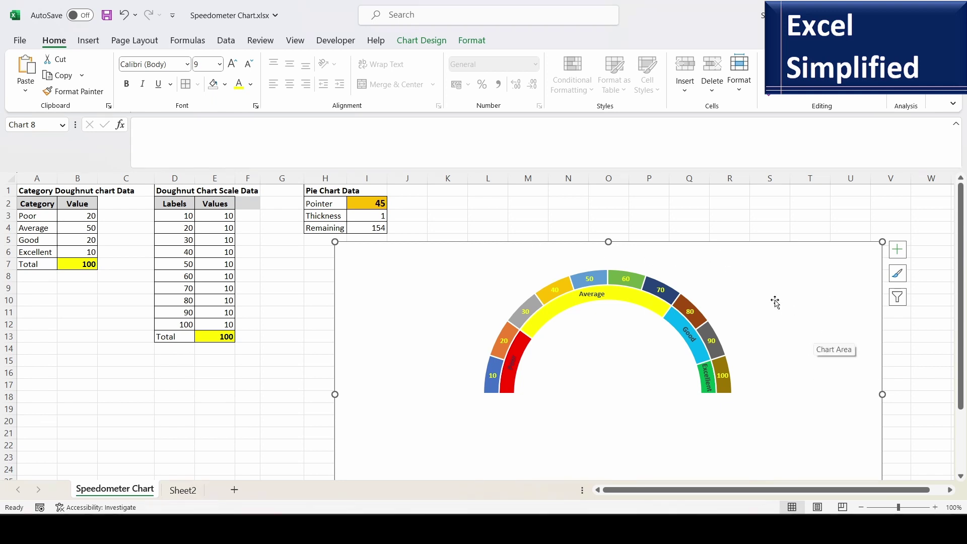
# - Add a new chart series named 'Pointer' using cells I2:I4 as its values
pyautogui.click(373, 203)
pyautogui.click(775, 303)
pyautogui.rightClick(769, 312)
pyautogui.click(810, 314)
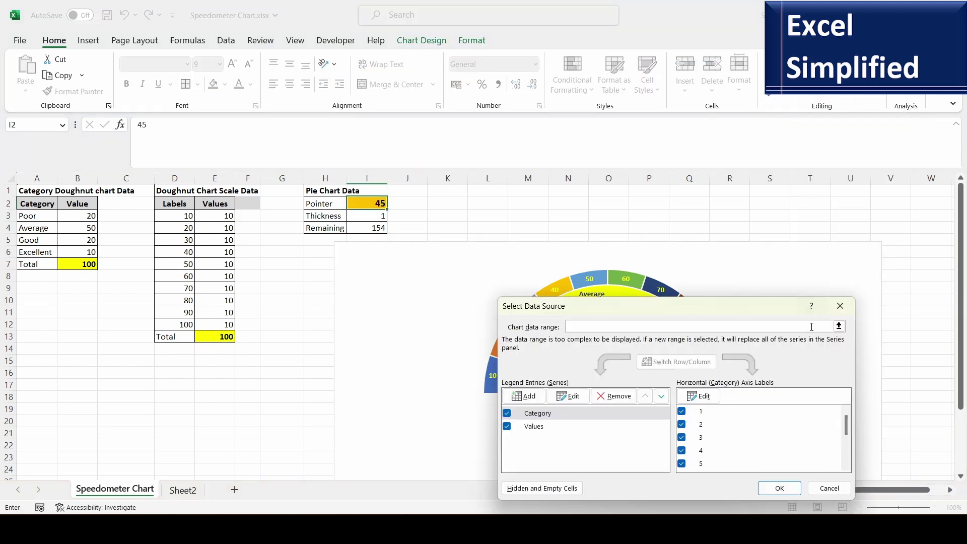
pyautogui.click(524, 396)
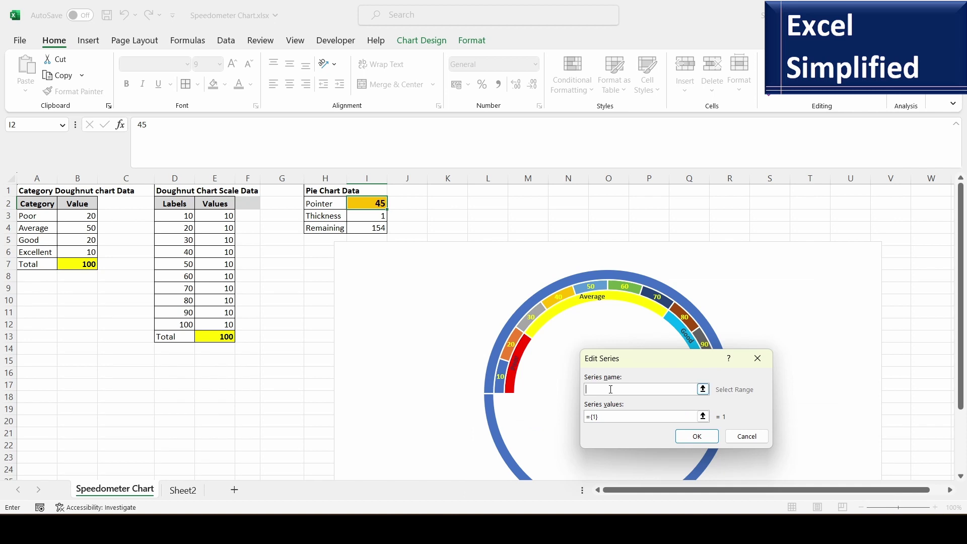
pyautogui.write('Pointer')
pyautogui.click(703, 417)
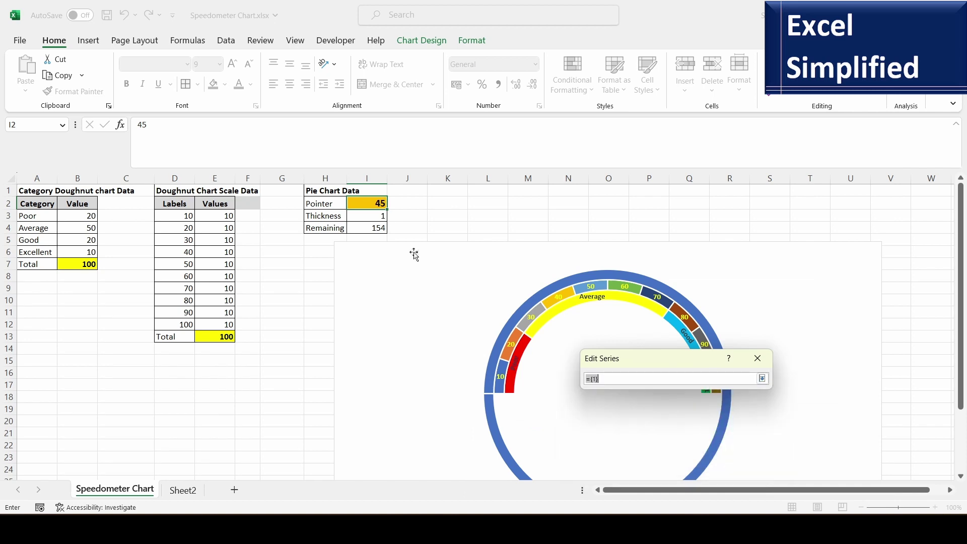
pyautogui.moveTo(386, 203); pyautogui.dragTo(380, 225)
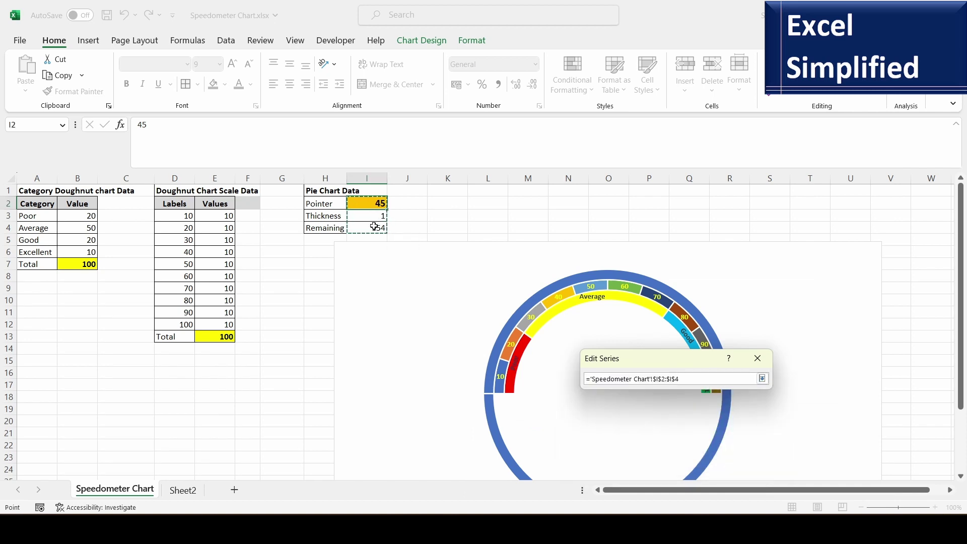
pyautogui.press('Return')
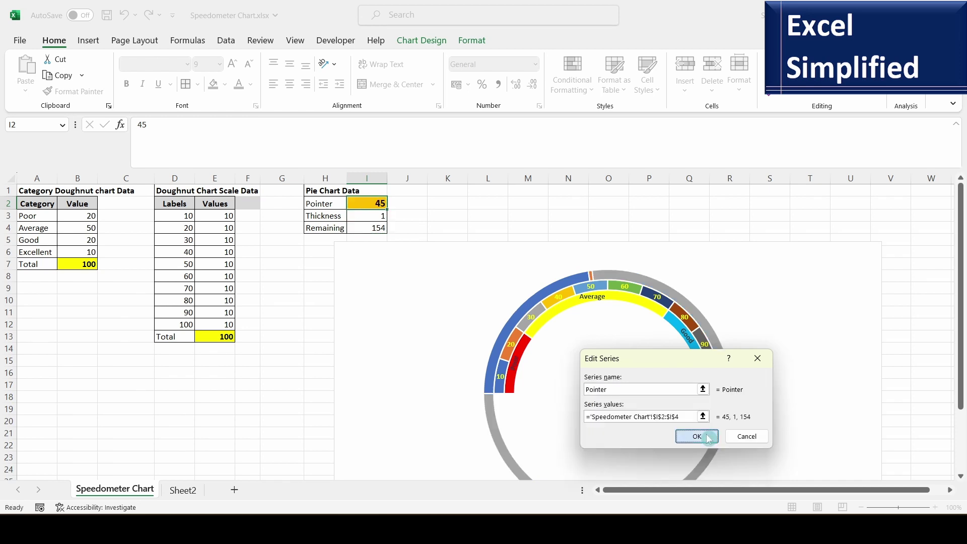
pyautogui.click(703, 436)
pyautogui.press('Return')
# - Change the Pointer series chart type to Pie
pyautogui.scroll(-1, 853, 356)
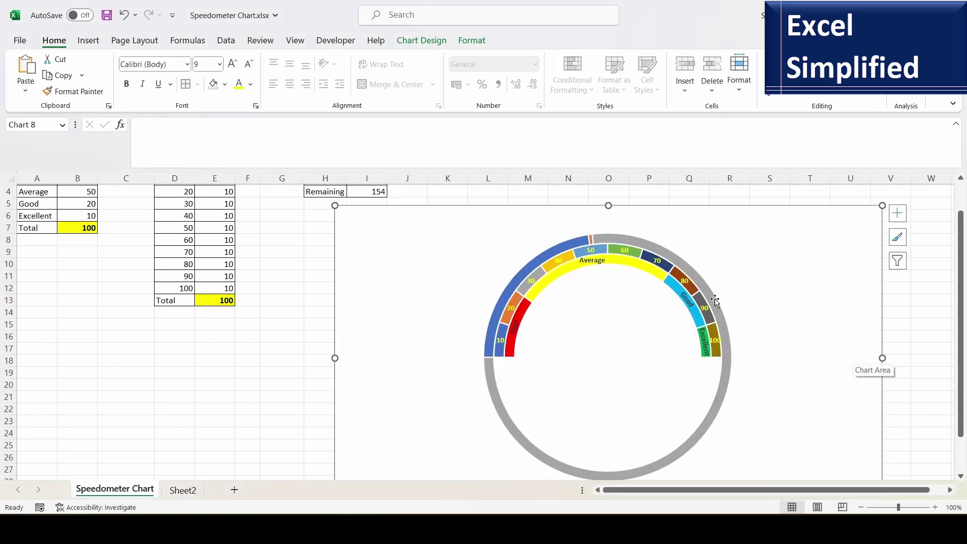
pyautogui.click(689, 273)
pyautogui.rightClick(689, 273)
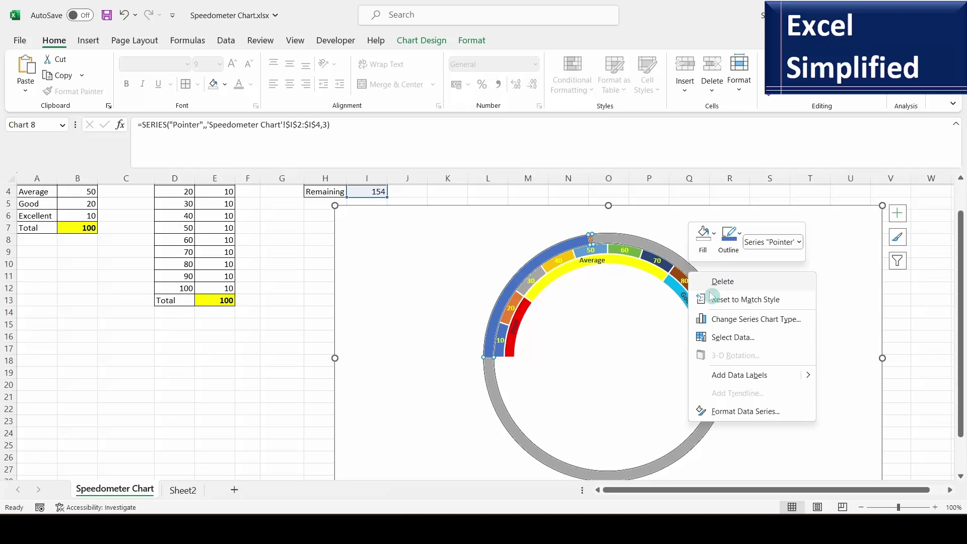
pyautogui.click(746, 320)
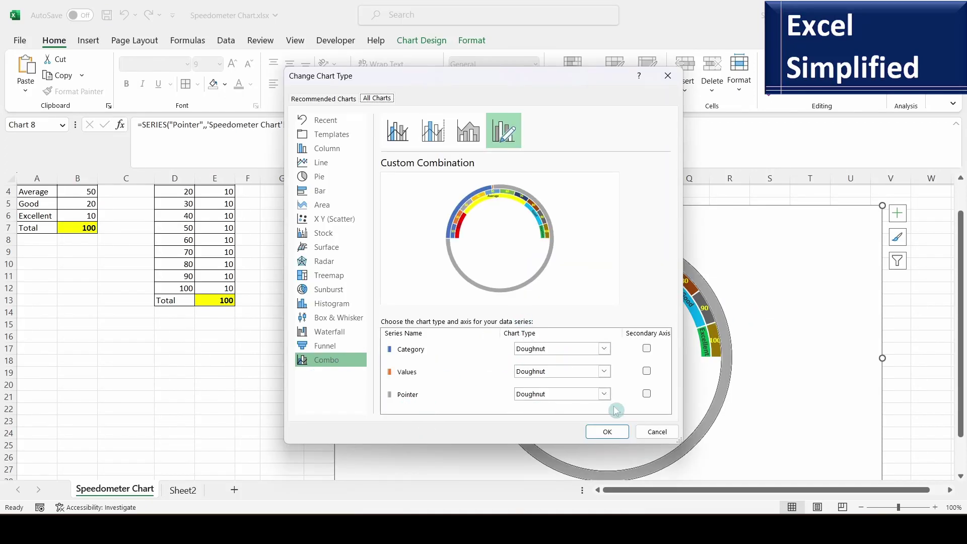
pyautogui.click(604, 394)
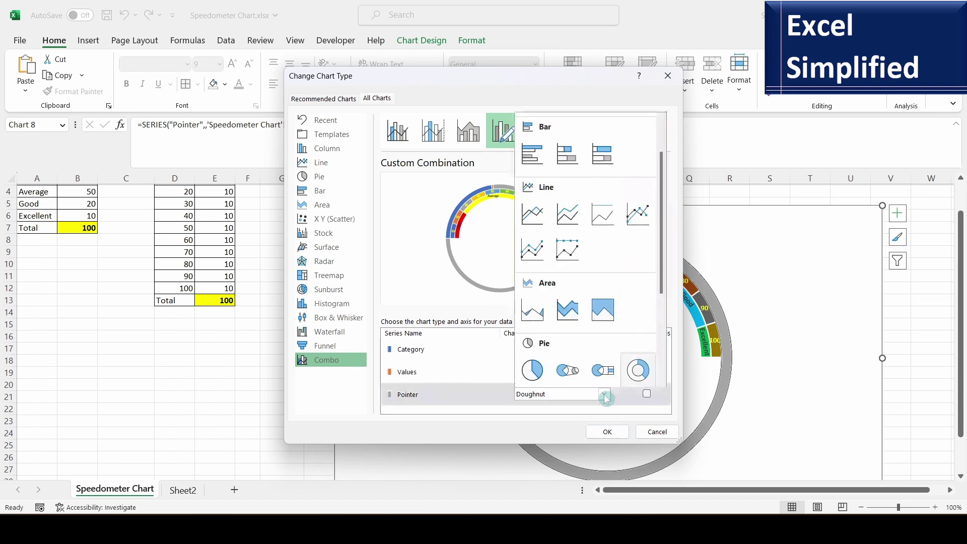
pyautogui.click(532, 370)
pyautogui.click(603, 432)
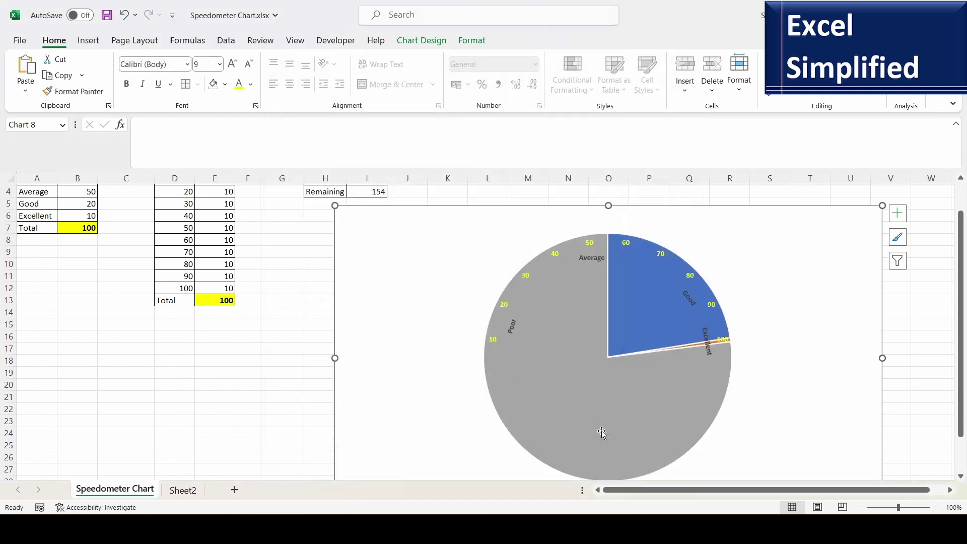
# - Set the whole Pointer pie to No Fill
pyautogui.rightClick(672, 386)
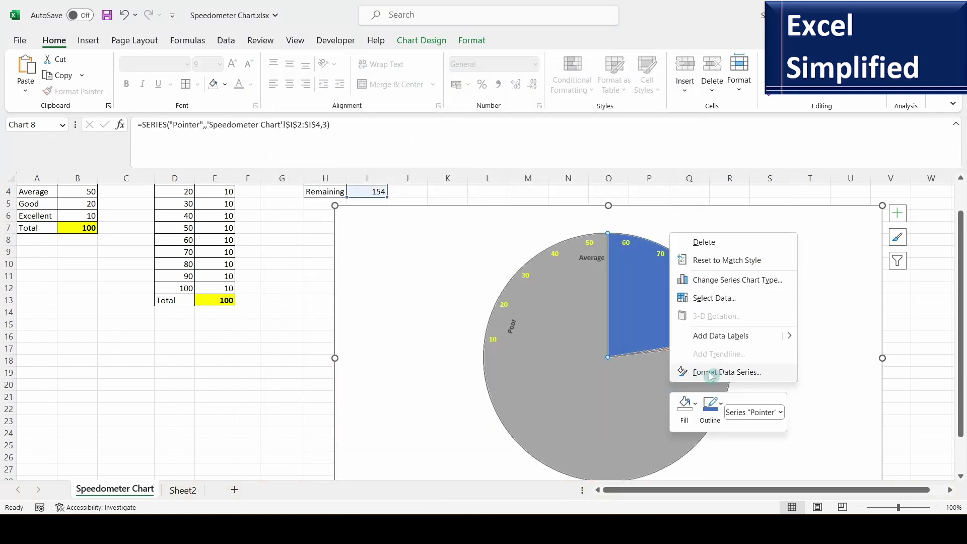
pyautogui.click(697, 405)
pyautogui.click(696, 404)
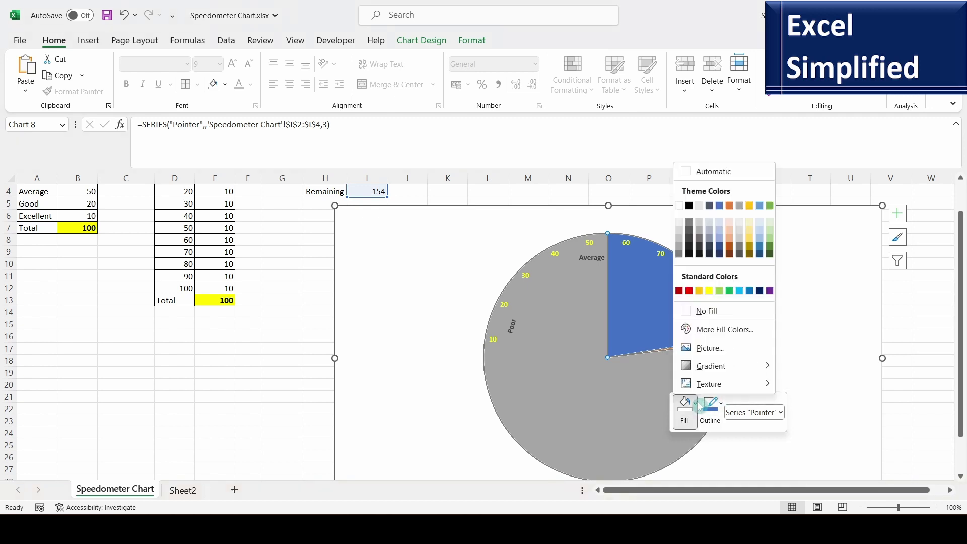
pyautogui.click(706, 309)
# - Fill the thin needle slice with black (Text 1)
pyautogui.click(723, 320)
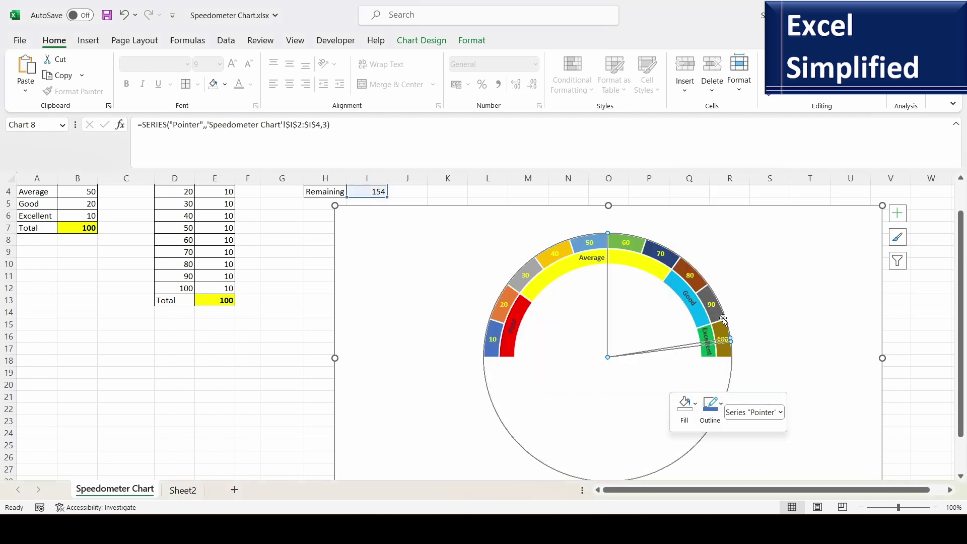
pyautogui.rightClick(691, 345)
pyautogui.click(707, 308)
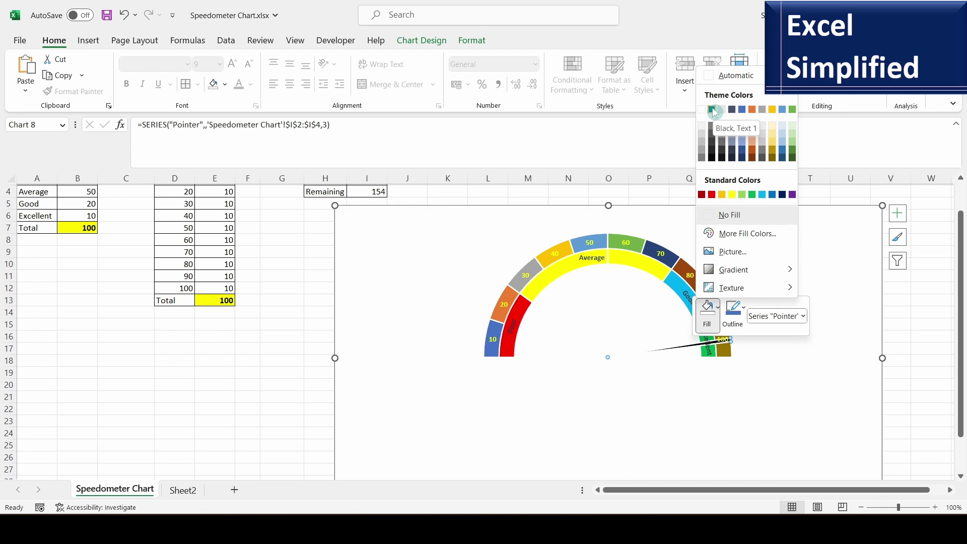
pyautogui.click(713, 110)
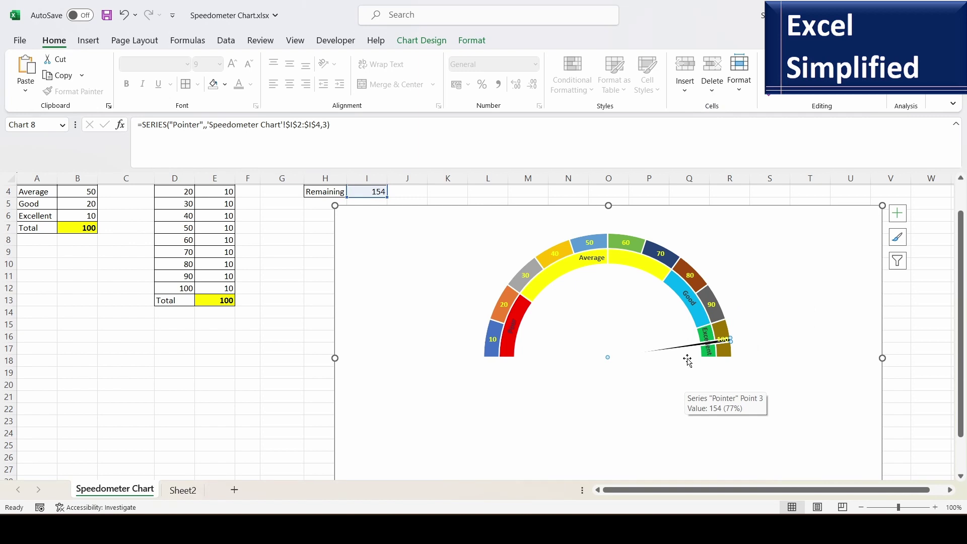
# - Explode the needle slice by 5% in Format Data Point
pyautogui.rightClick(687, 349)
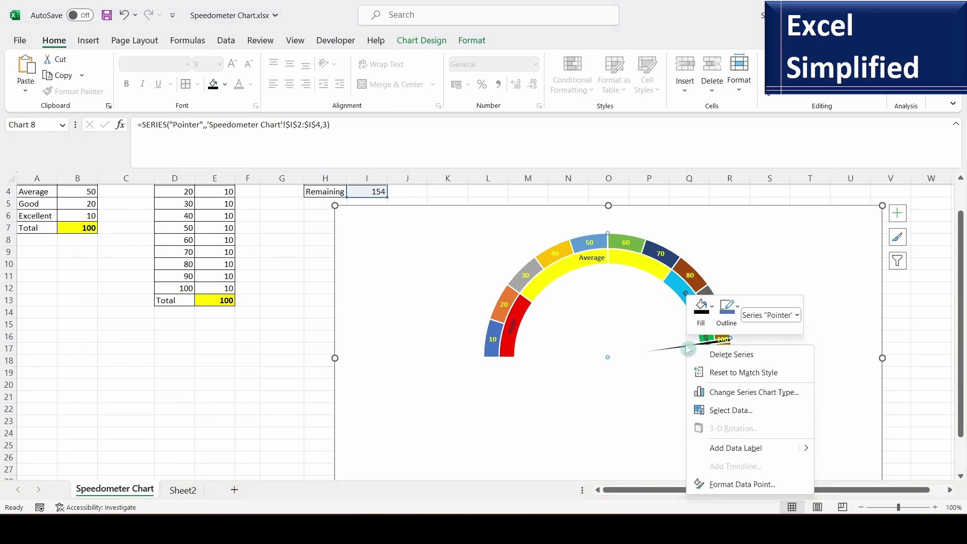
pyautogui.click(752, 485)
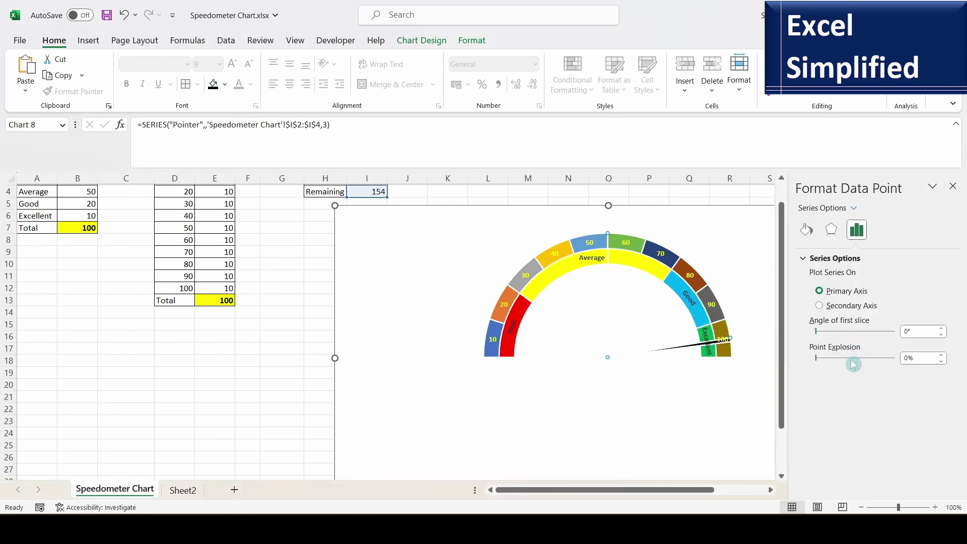
pyautogui.click(907, 358)
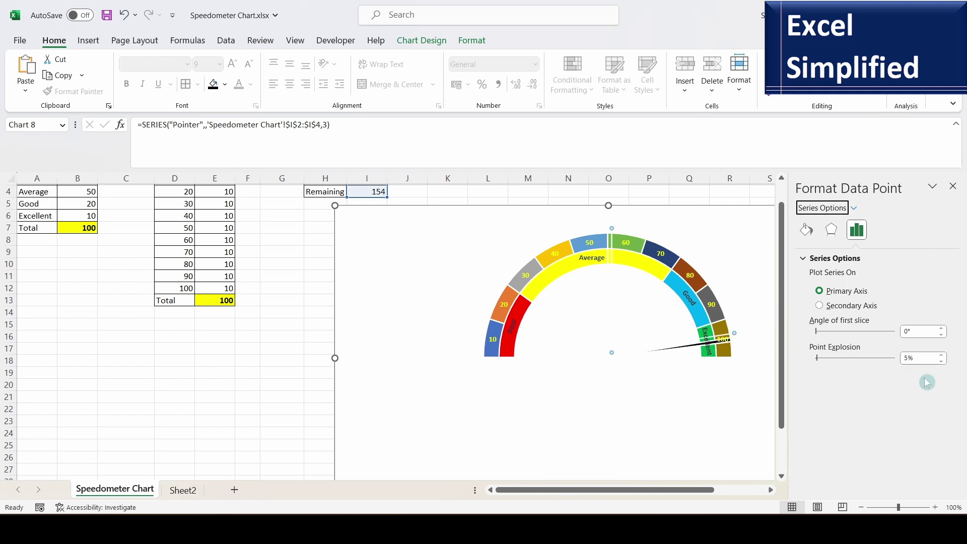
# - Set the Pointer pie's border to No line
pyautogui.click(700, 348)
pyautogui.click(700, 348)
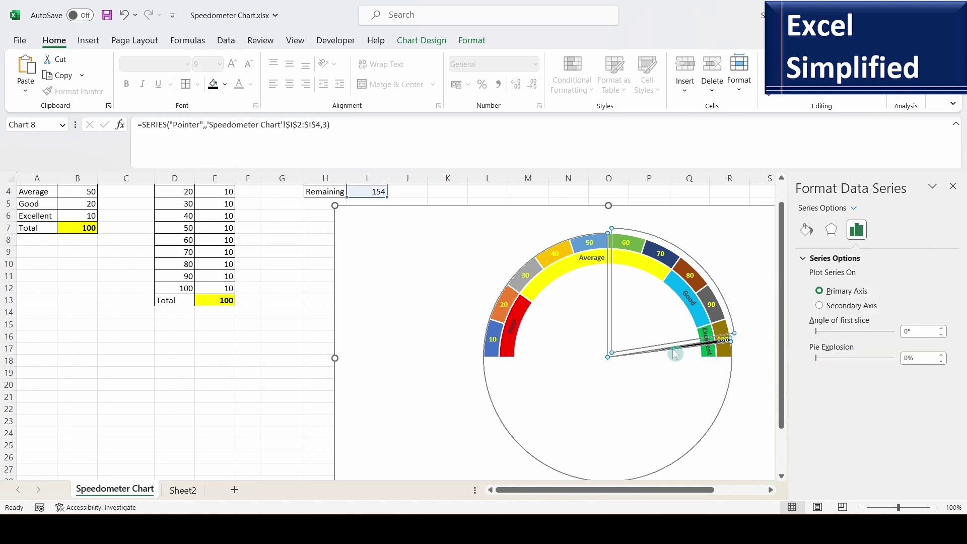
pyautogui.click(850, 277)
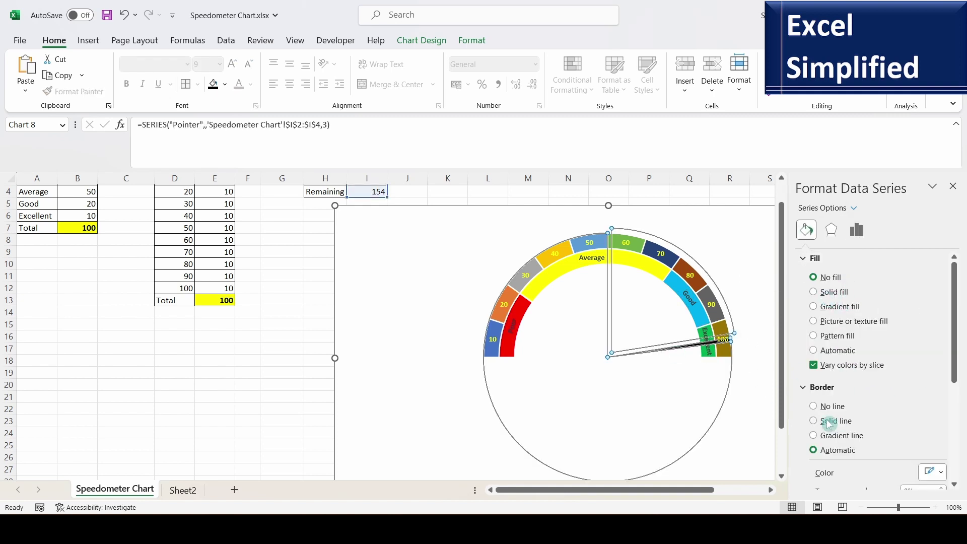
pyautogui.click(815, 409)
pyautogui.click(703, 348)
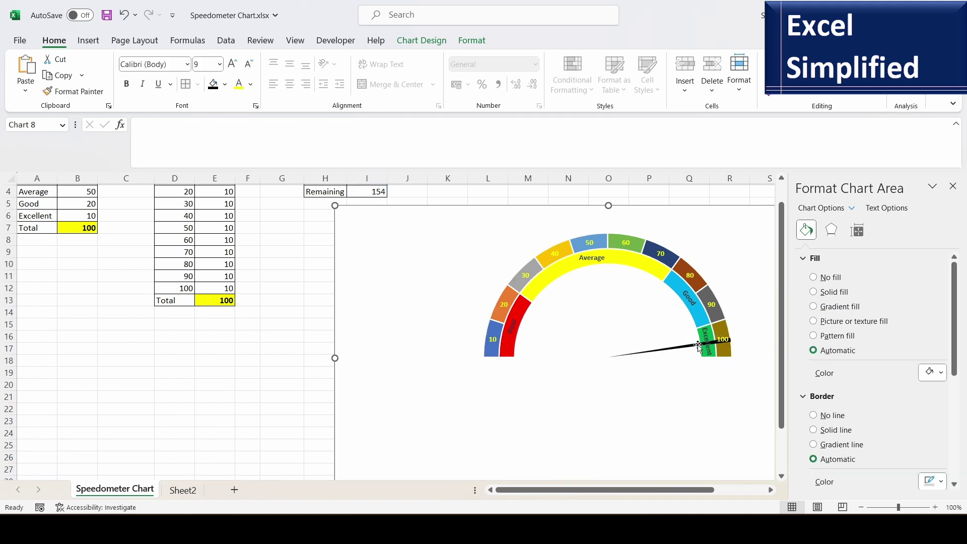
pyautogui.click(715, 347)
pyautogui.click(716, 348)
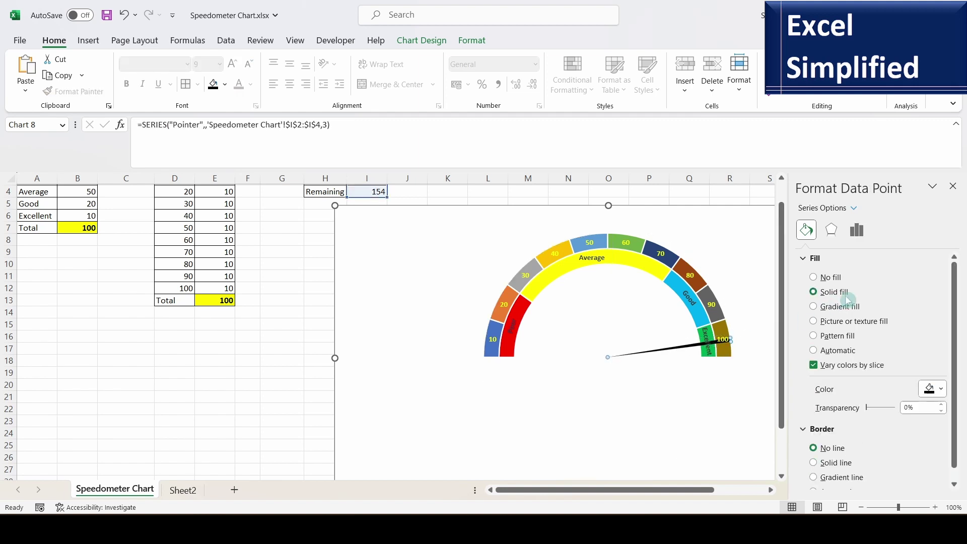
# - Add a data label to the needle slice and set its font size to 10
pyautogui.rightClick(696, 346)
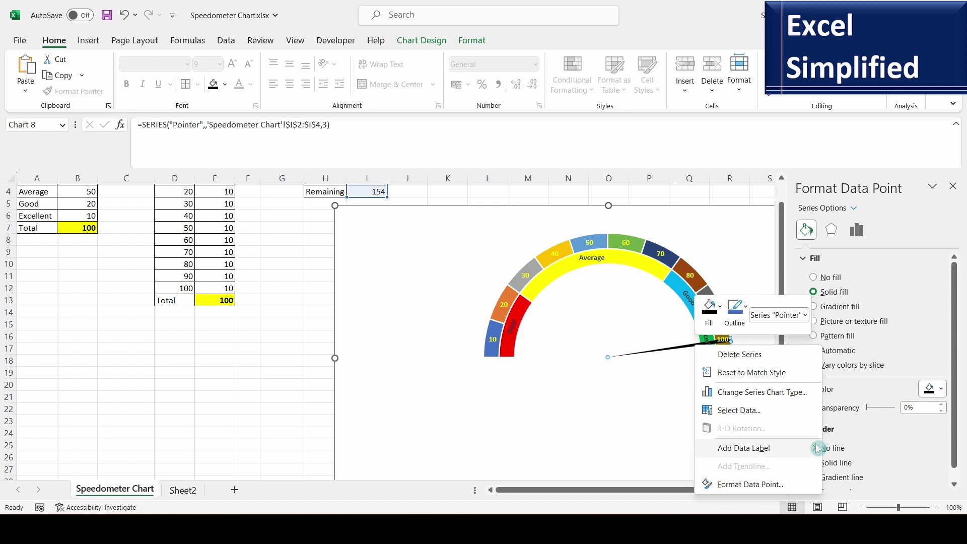
pyautogui.click(852, 447)
pyautogui.click(737, 342)
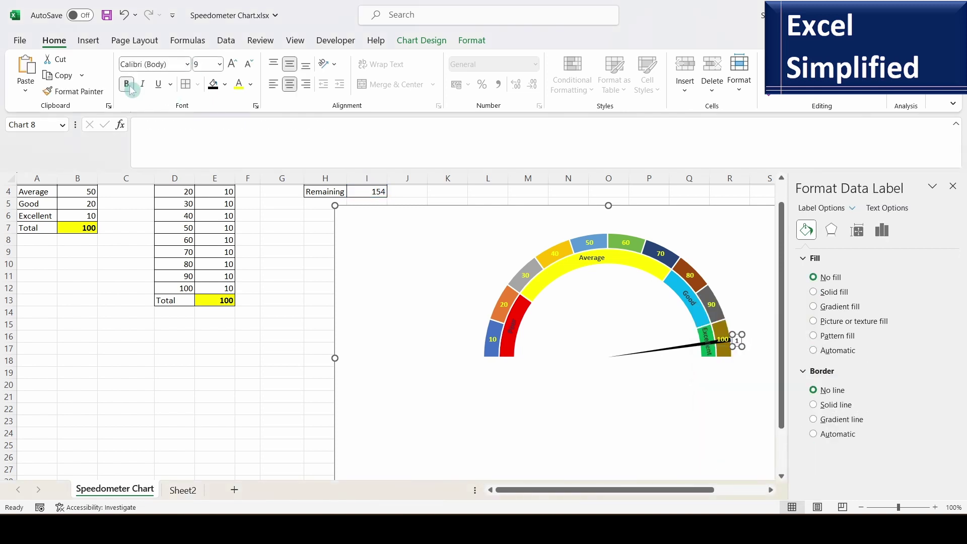
pyautogui.click(233, 65)
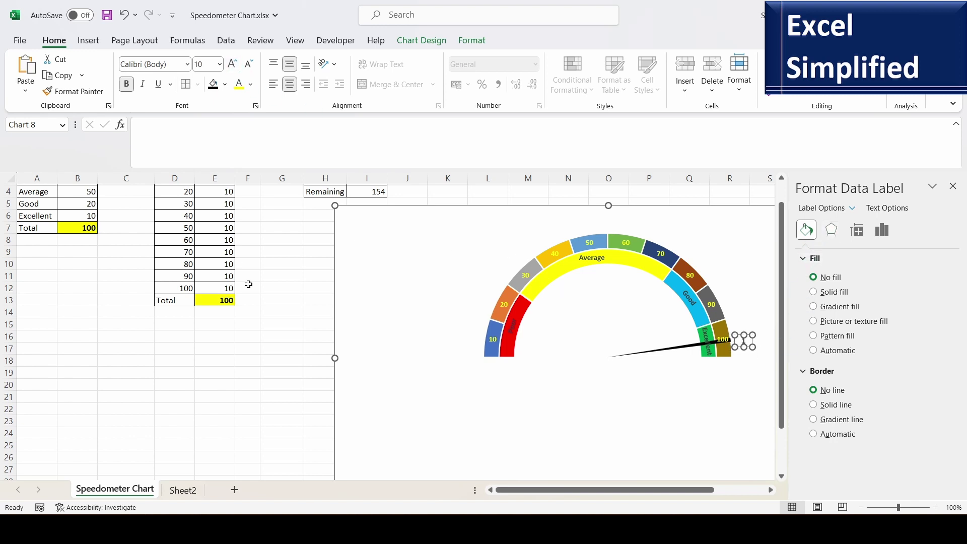
pyautogui.scroll(1, 377, 207)
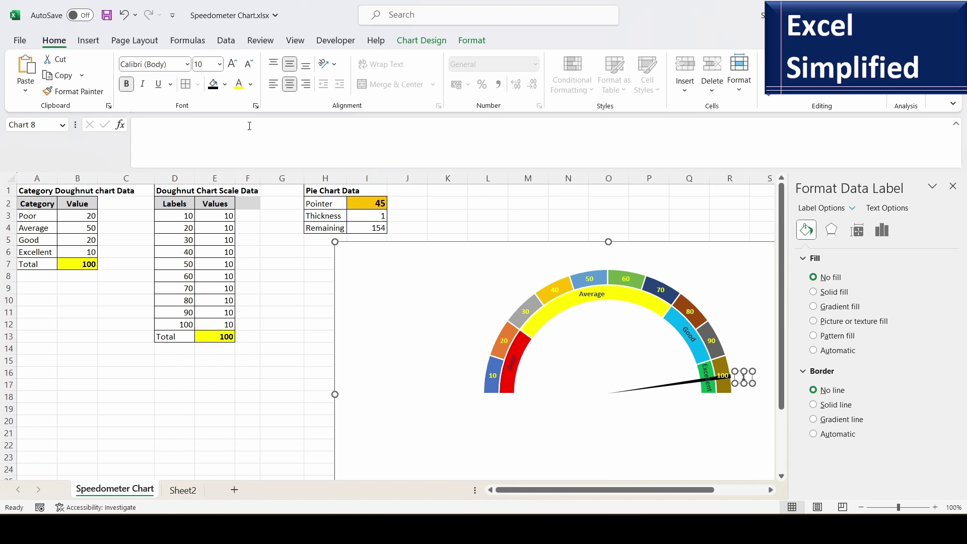
# - Link the needle label to cell I2 with =I2 so it shows 45
pyautogui.click(174, 132)
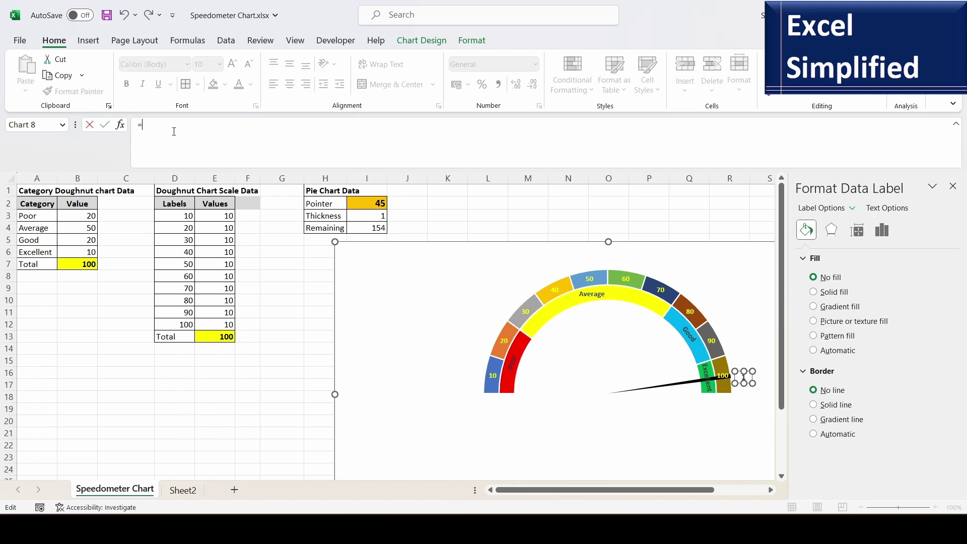
pyautogui.click(368, 203)
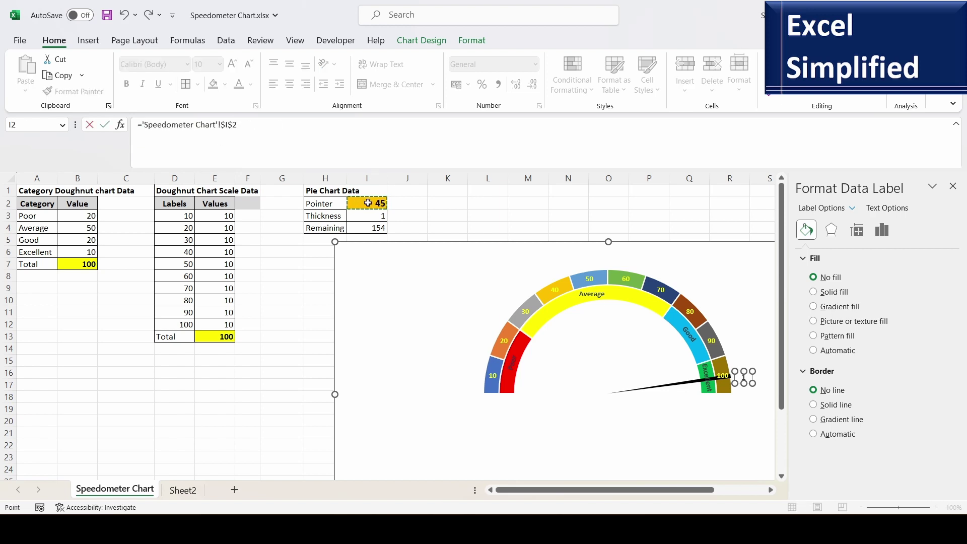
pyautogui.press('Return')
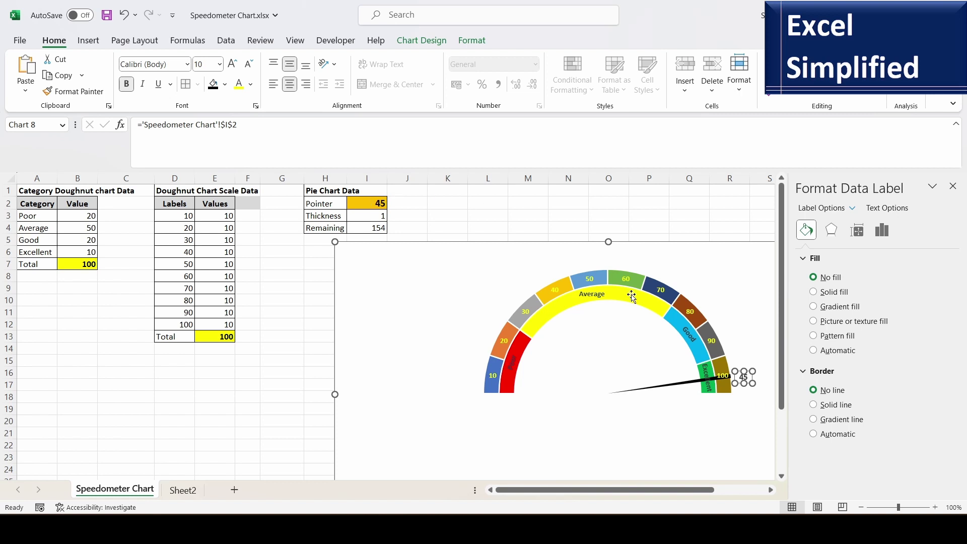
pyautogui.click(697, 387)
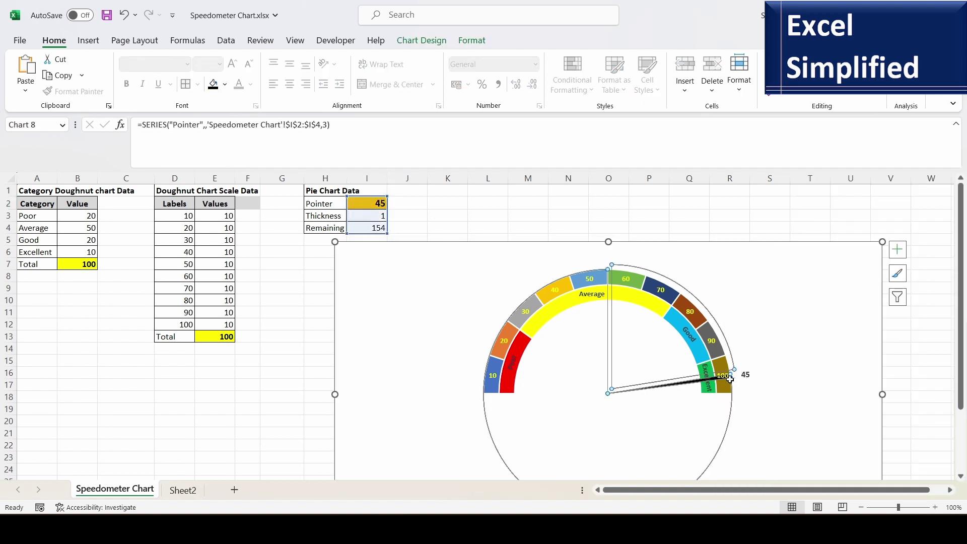
# - Set the Pointer series' angle of first slice to 270° so the needle points at 45
pyautogui.rightClick(702, 387)
pyautogui.click(725, 377)
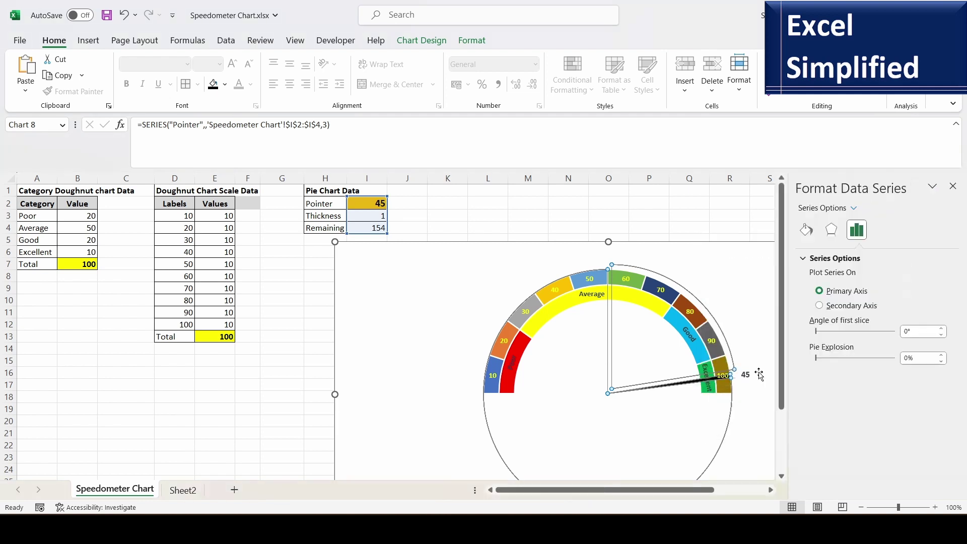
pyautogui.click(910, 333)
pyautogui.click(922, 357)
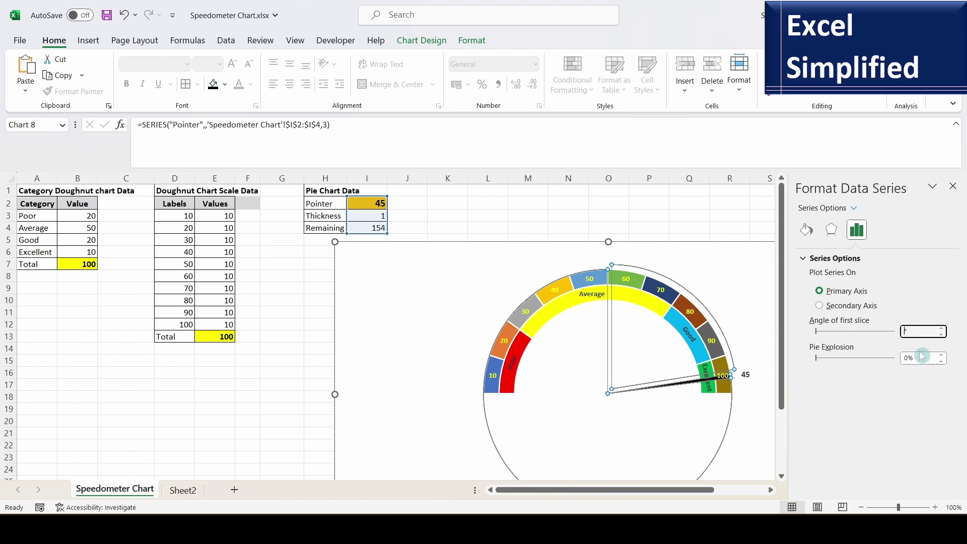
pyautogui.write('27')
pyautogui.click(738, 280)
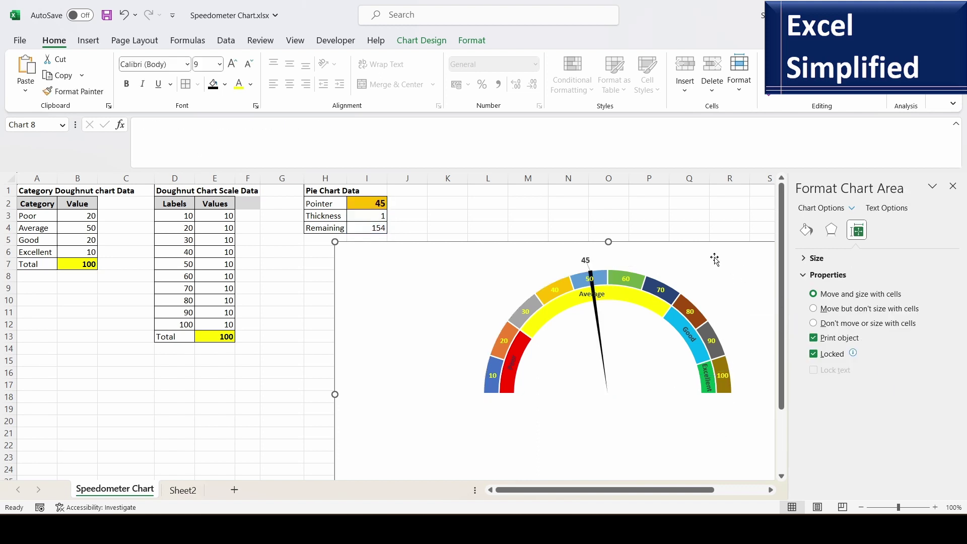
pyautogui.click(953, 186)
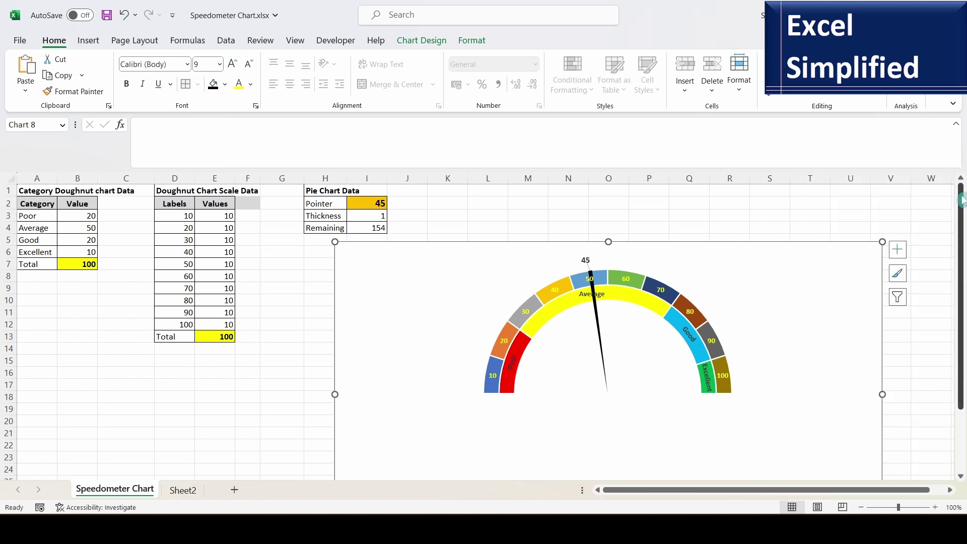
pyautogui.click(587, 261)
# - Turn off leader lines for the needle label and position it at Outside End
pyautogui.rightClick(588, 259)
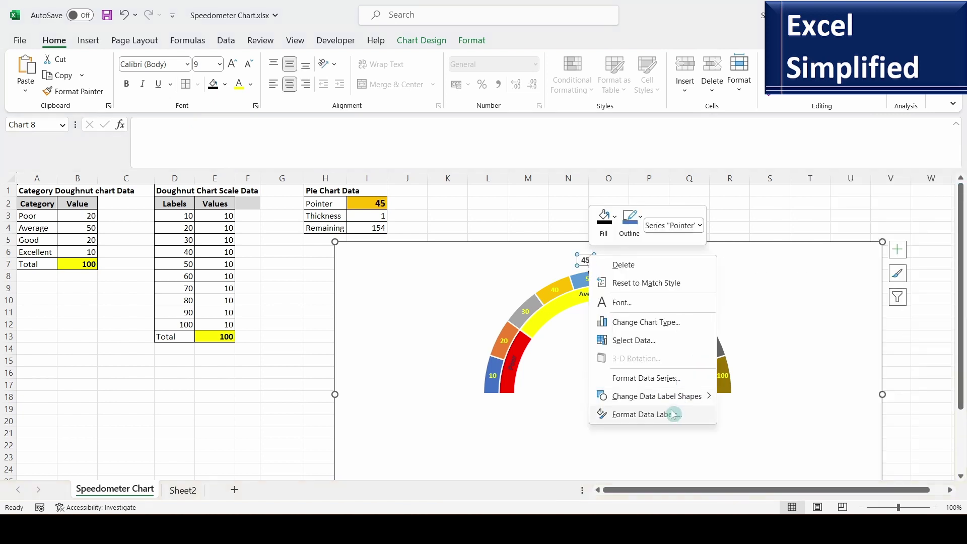
pyautogui.click(669, 412)
pyautogui.click(820, 366)
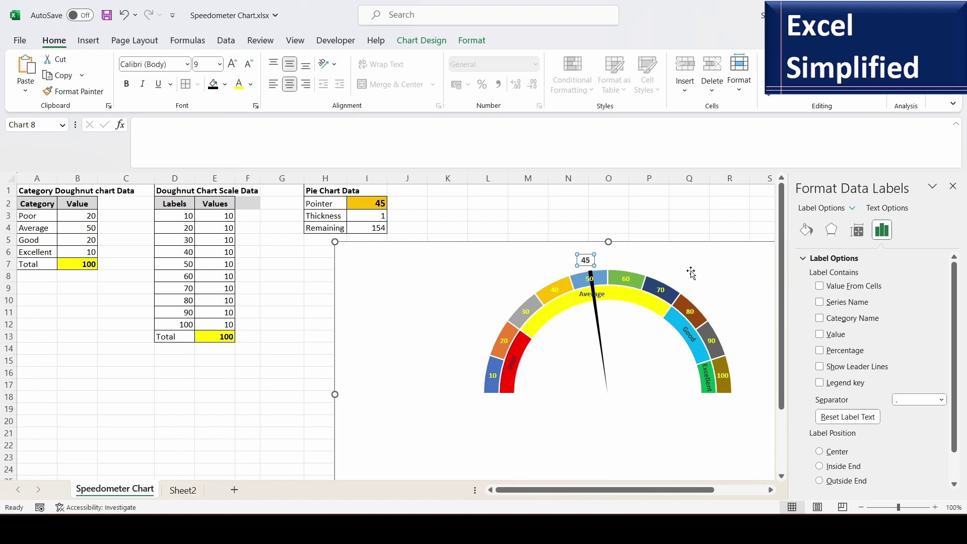
pyautogui.scroll(-1, 818, 443)
pyautogui.click(820, 451)
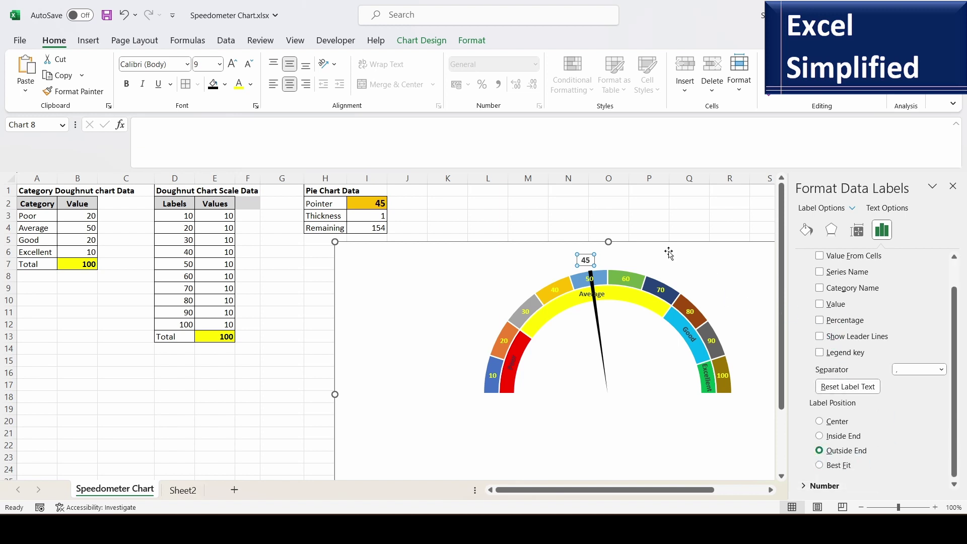
# - Change the Pointer value in cell I2 to 20, swinging the needle to 20
pyautogui.click(379, 202)
pyautogui.write('8')
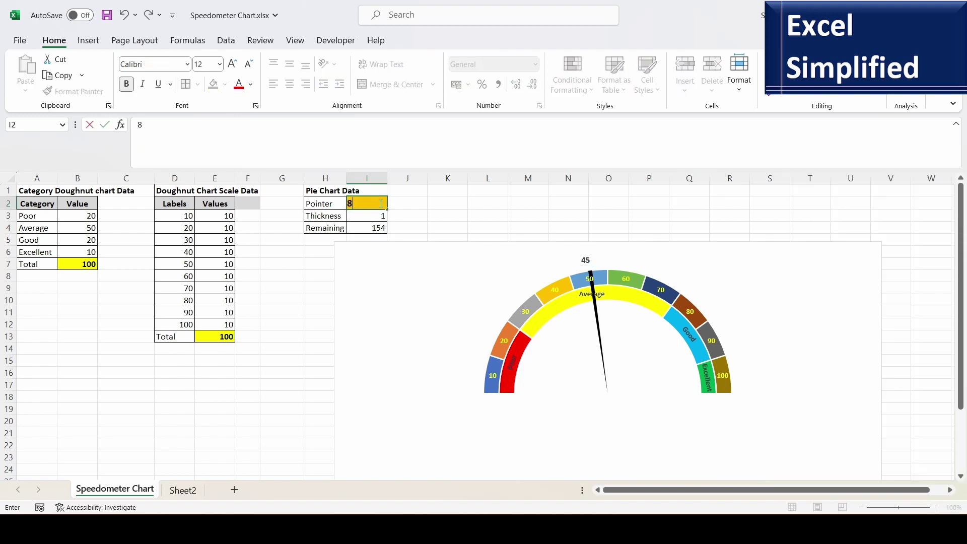
pyautogui.press('Return')
pyautogui.click(380, 203)
pyautogui.write('20')
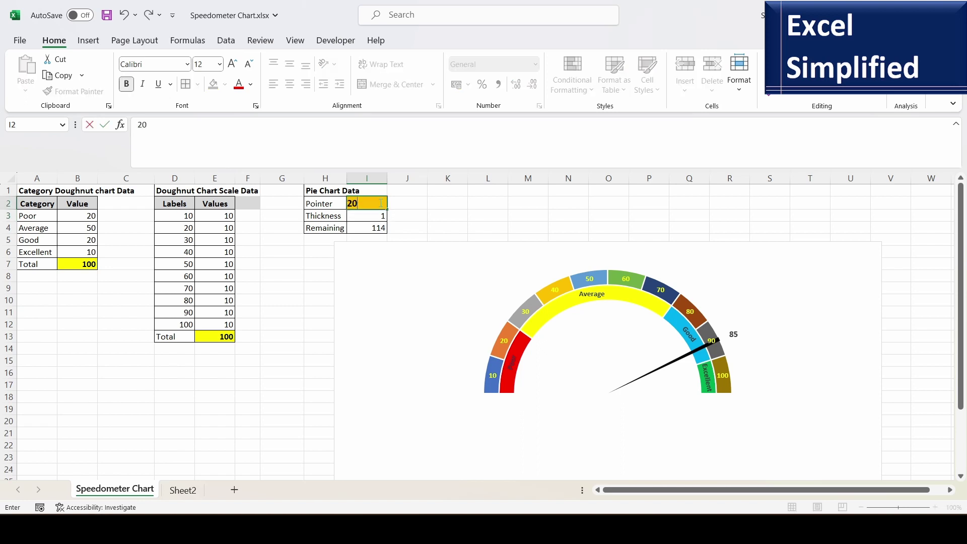
pyautogui.press('Return')
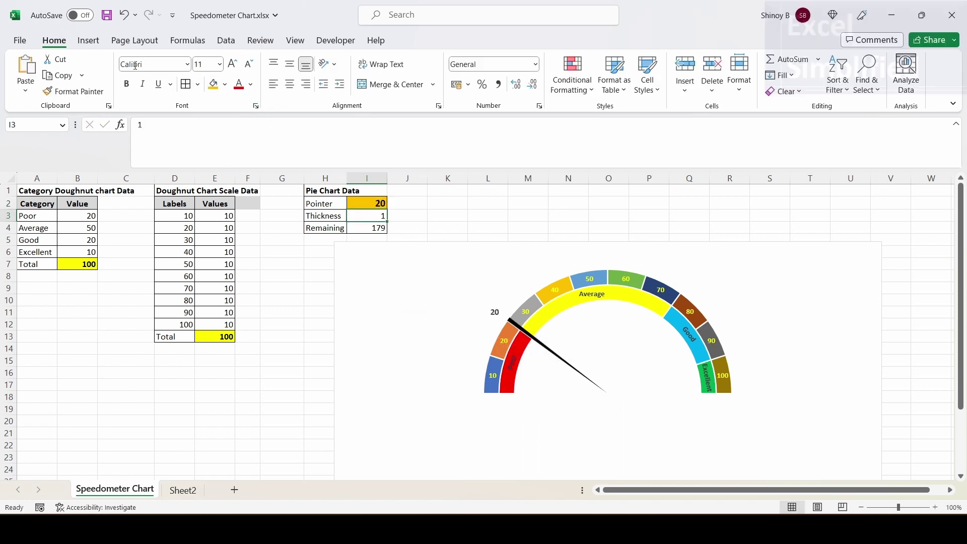
# - Draw a text box below the gauge centre and link it to cell I2
pyautogui.click(88, 40)
pyautogui.click(878, 75)
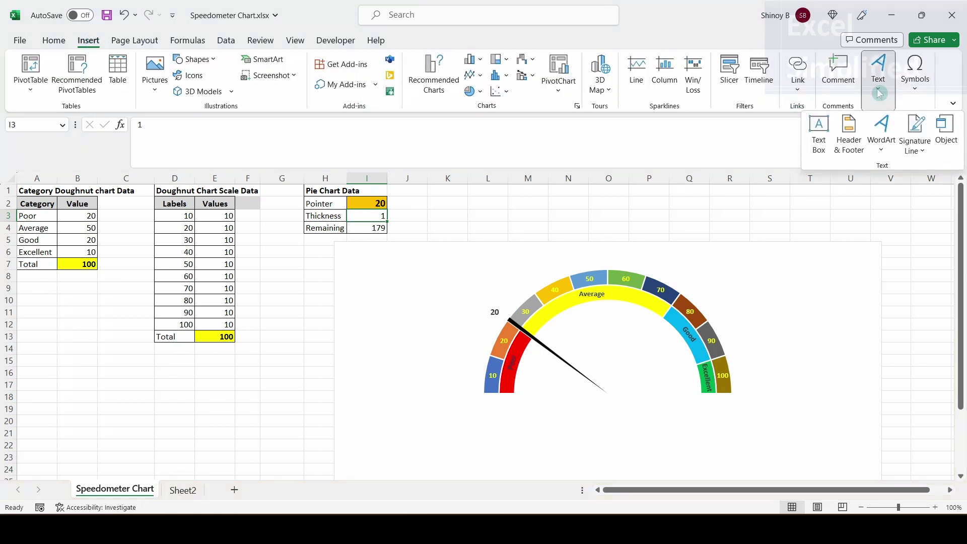
pyautogui.click(821, 143)
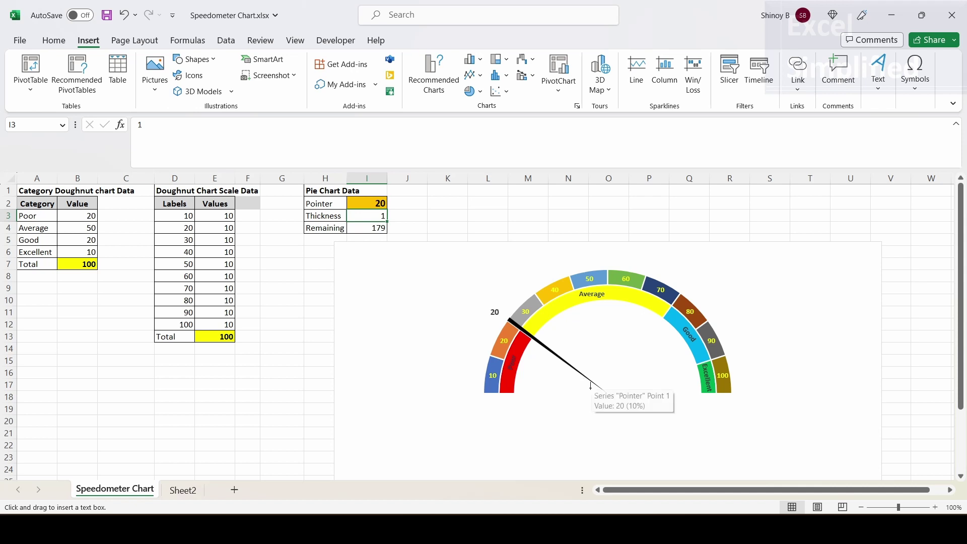
pyautogui.moveTo(589, 389); pyautogui.dragTo(637, 411)
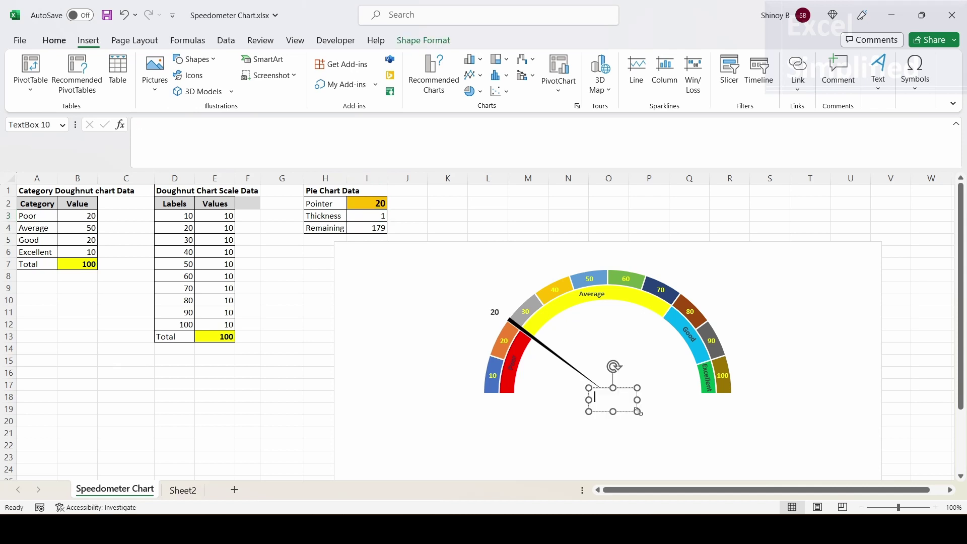
pyautogui.click(247, 135)
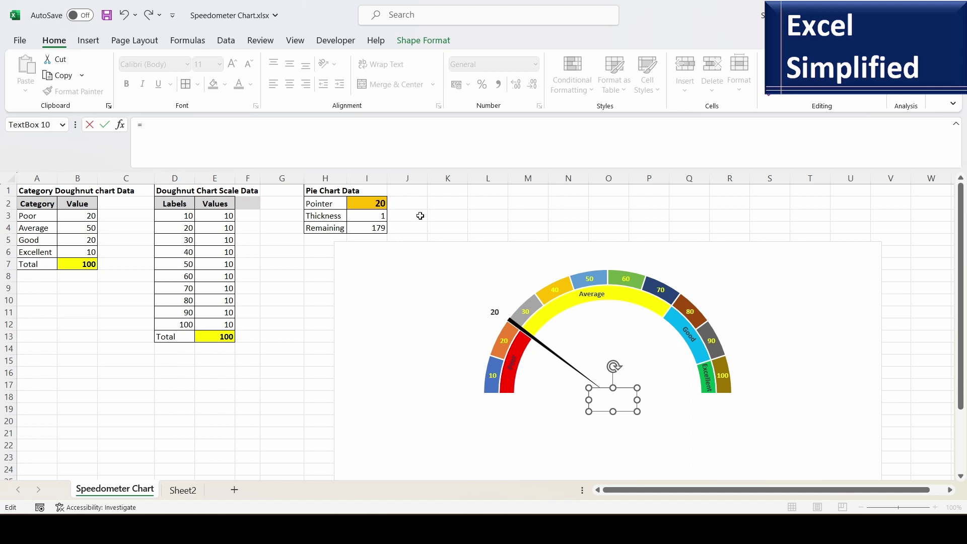
pyautogui.click(367, 203)
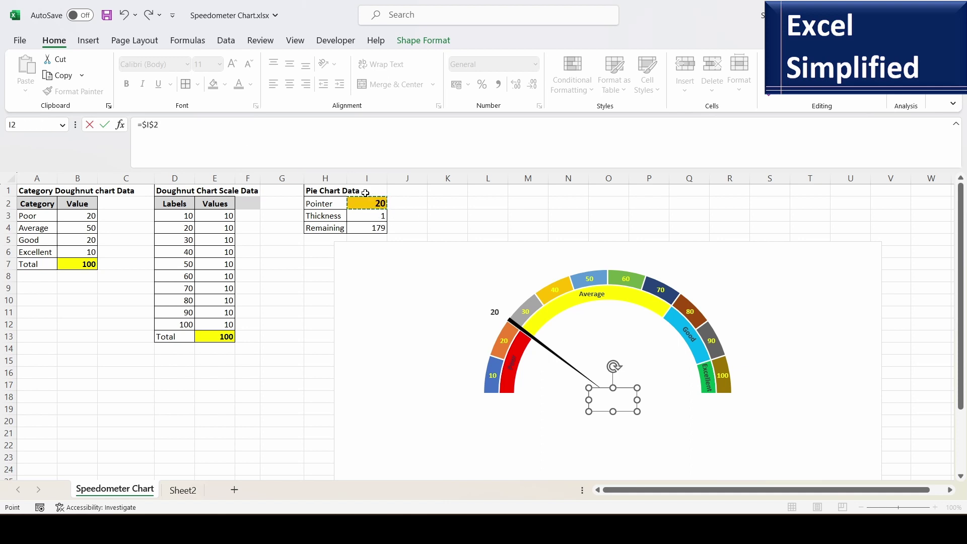
pyautogui.press('Return')
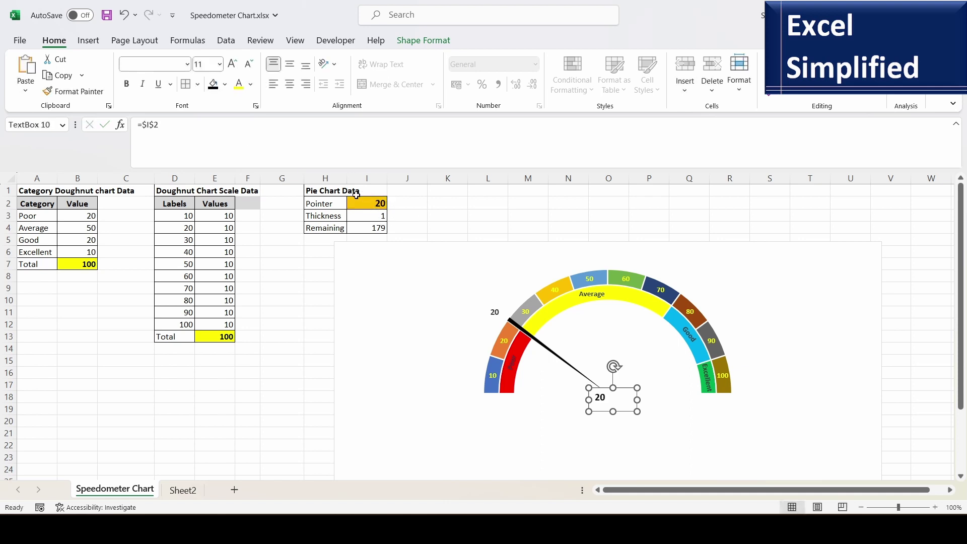
# - Enlarge the text box number to font size 20 and centre it
pyautogui.click(233, 64)
pyautogui.click(234, 64)
pyautogui.click(234, 65)
pyautogui.click(235, 66)
pyautogui.click(235, 66)
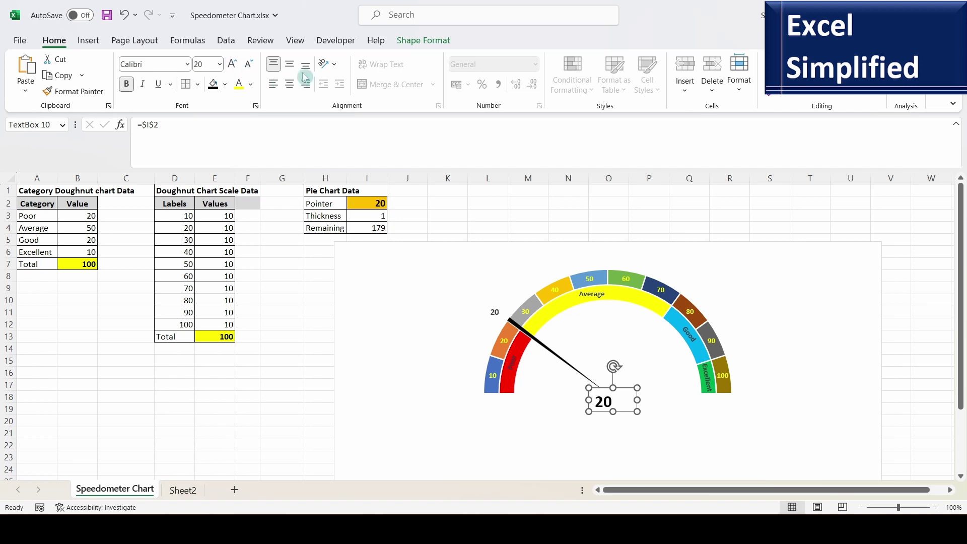
pyautogui.click(291, 85)
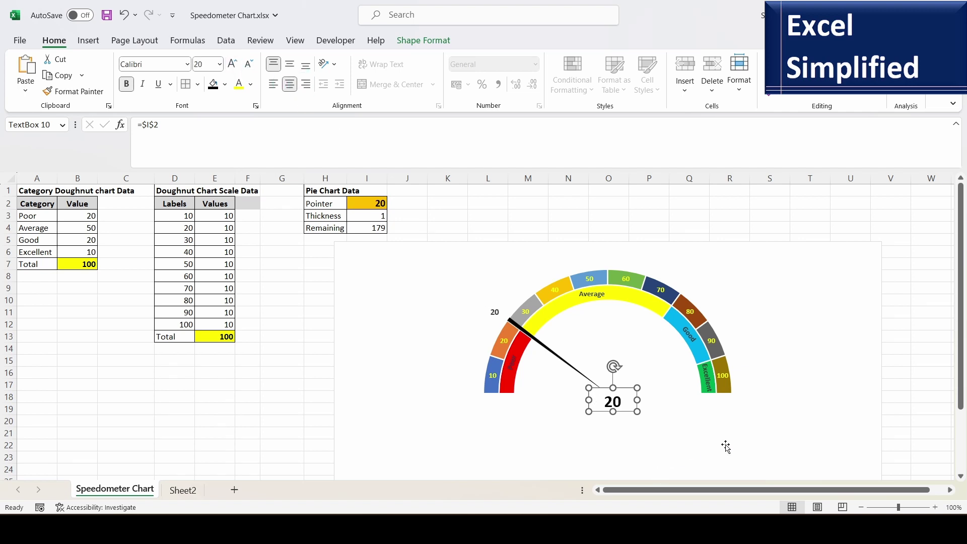
pyautogui.click(898, 409)
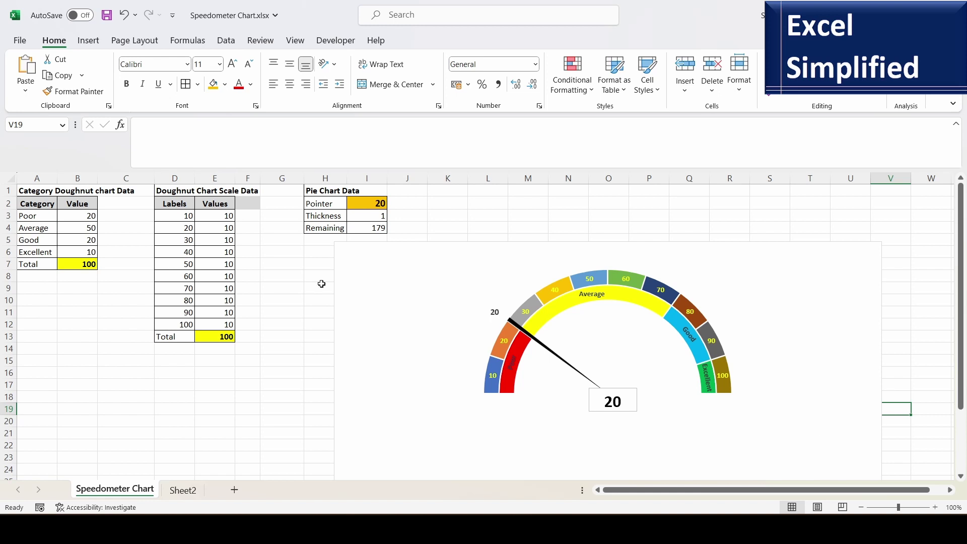
# - Enter 75 in Pointer cell I2, moving the needle and text box to 75
pyautogui.click(363, 204)
pyautogui.write('75')
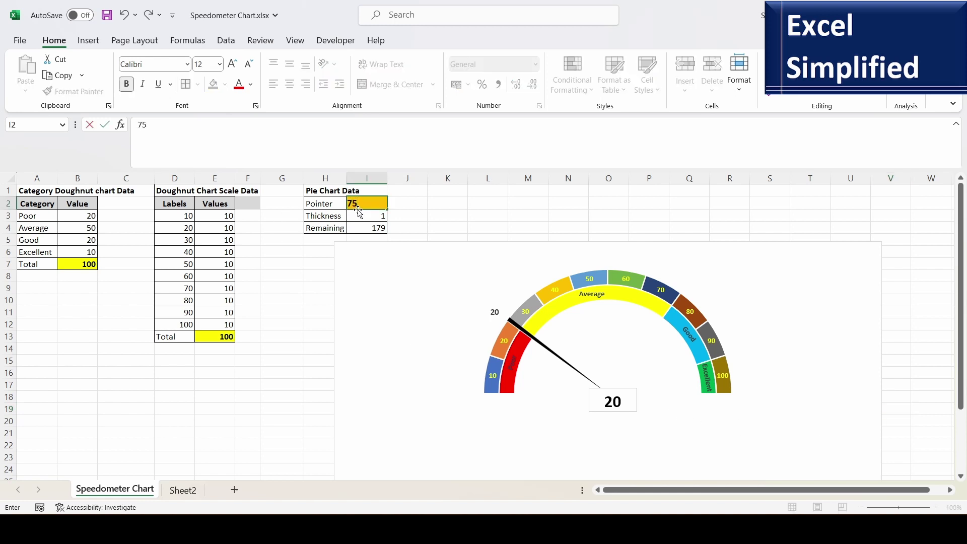
pyautogui.press('Return')
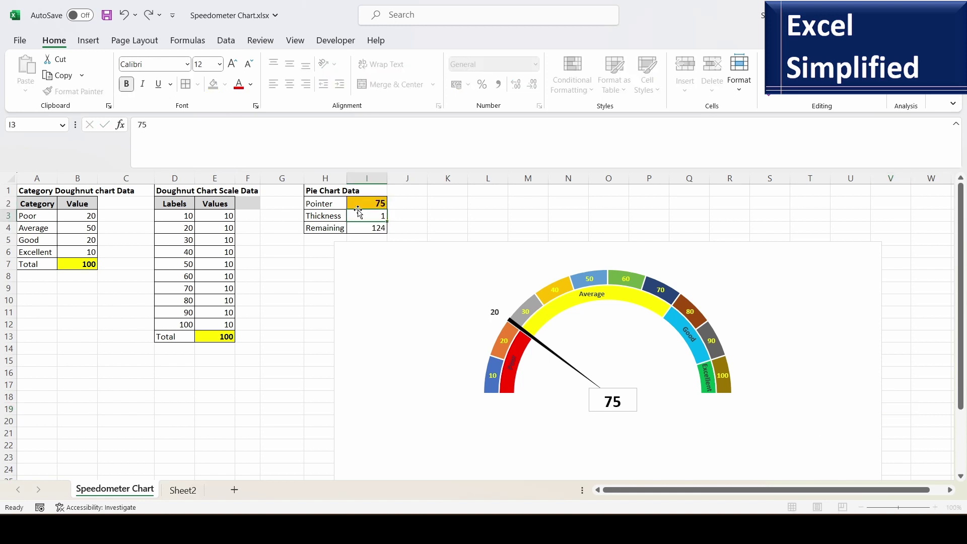